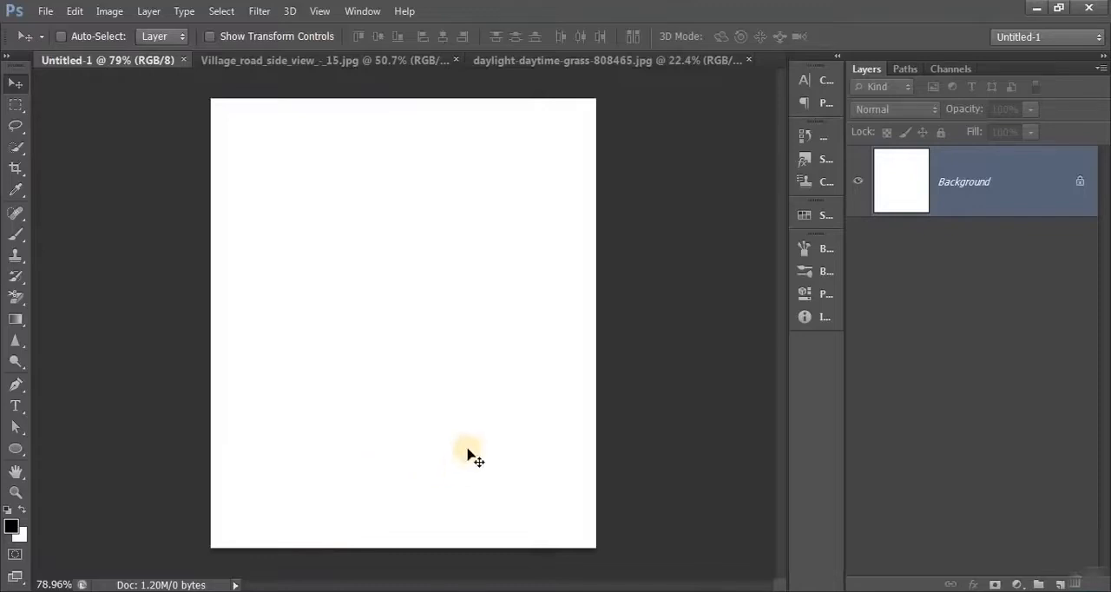
- Copy the Village_road_side_view photo into the blank Untitled-1 document as a new layer and close the source photo
click(328, 63)
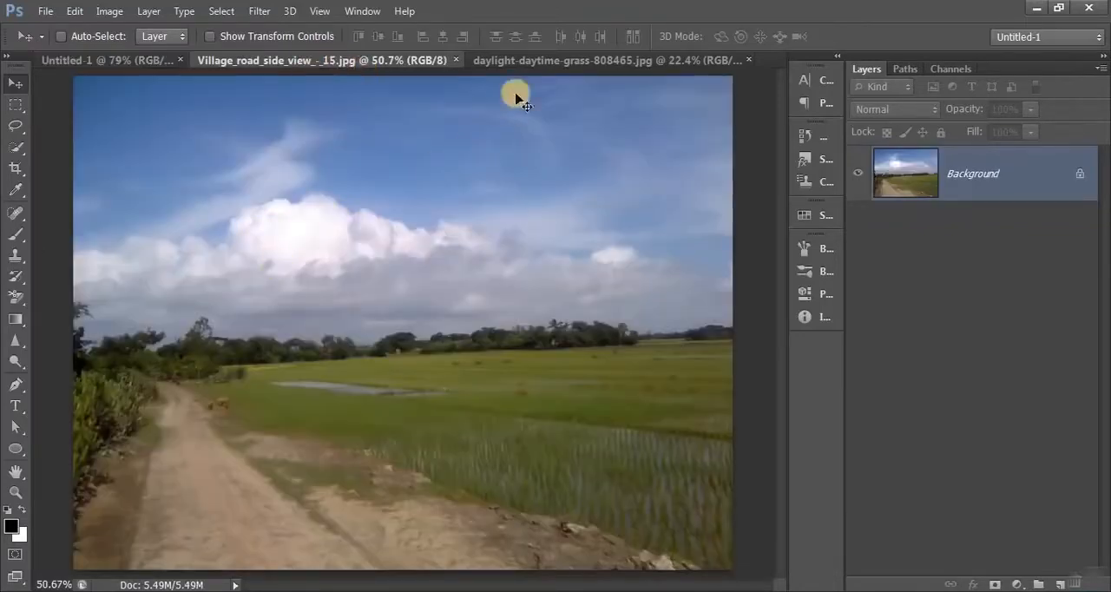
click(518, 63)
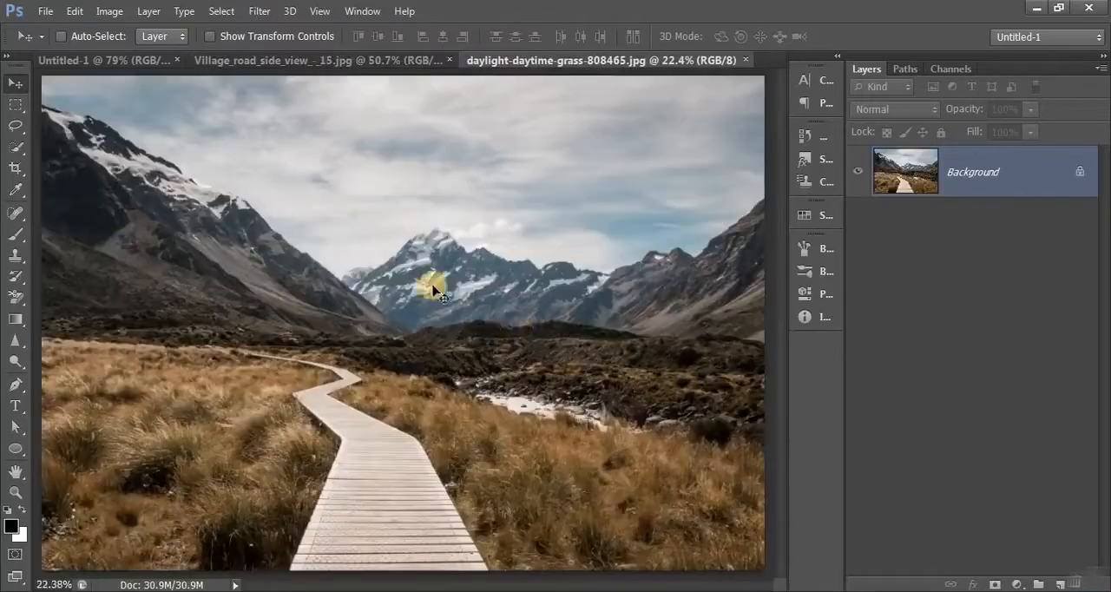
click(314, 63)
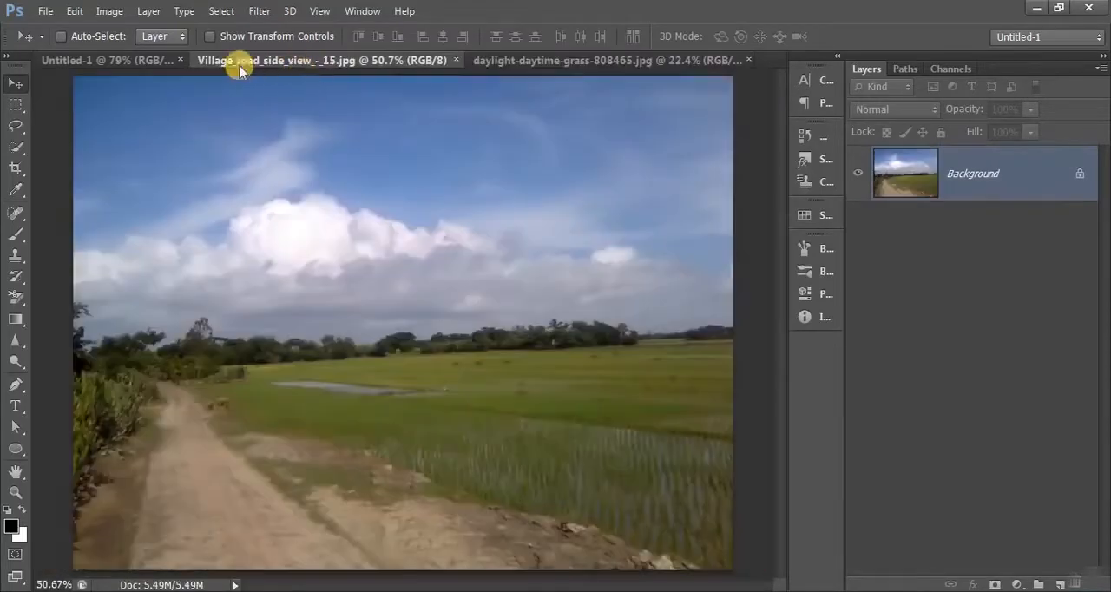
click(139, 62)
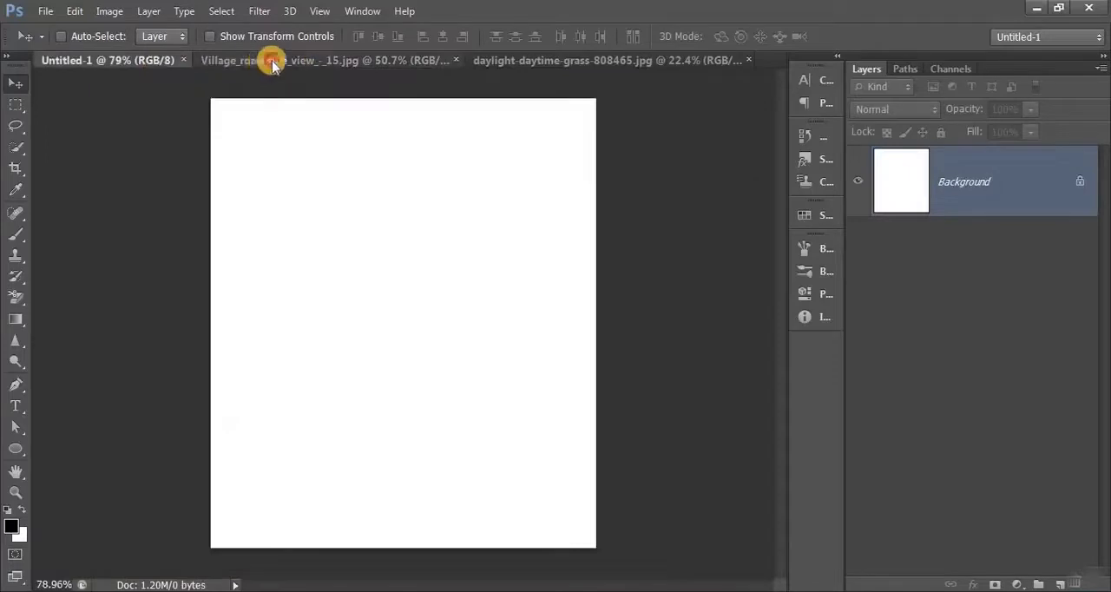
drag(272, 65, 183, 288)
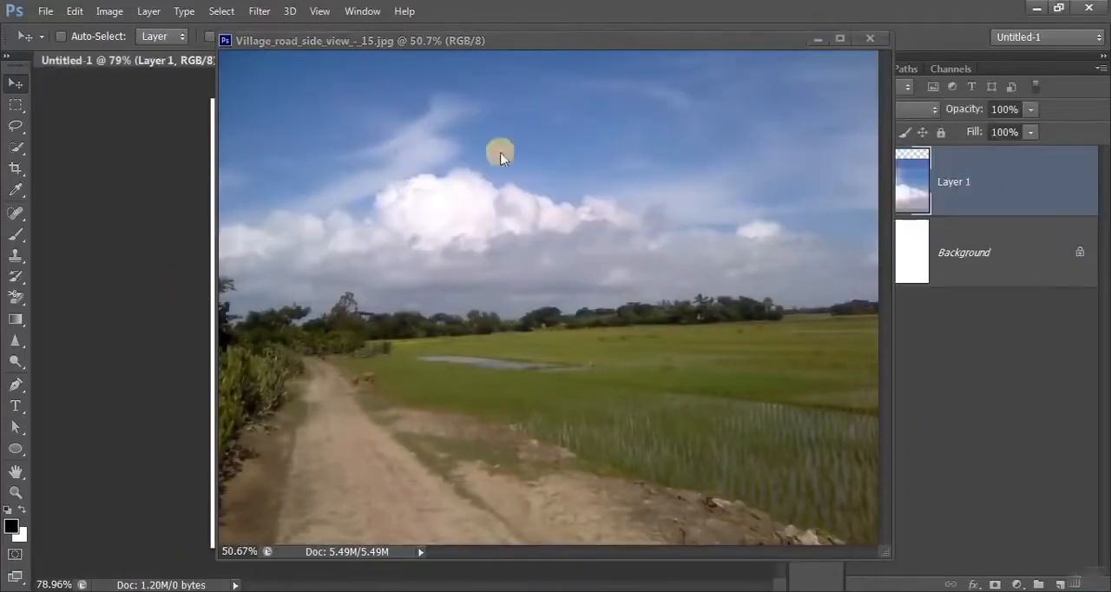
click(869, 39)
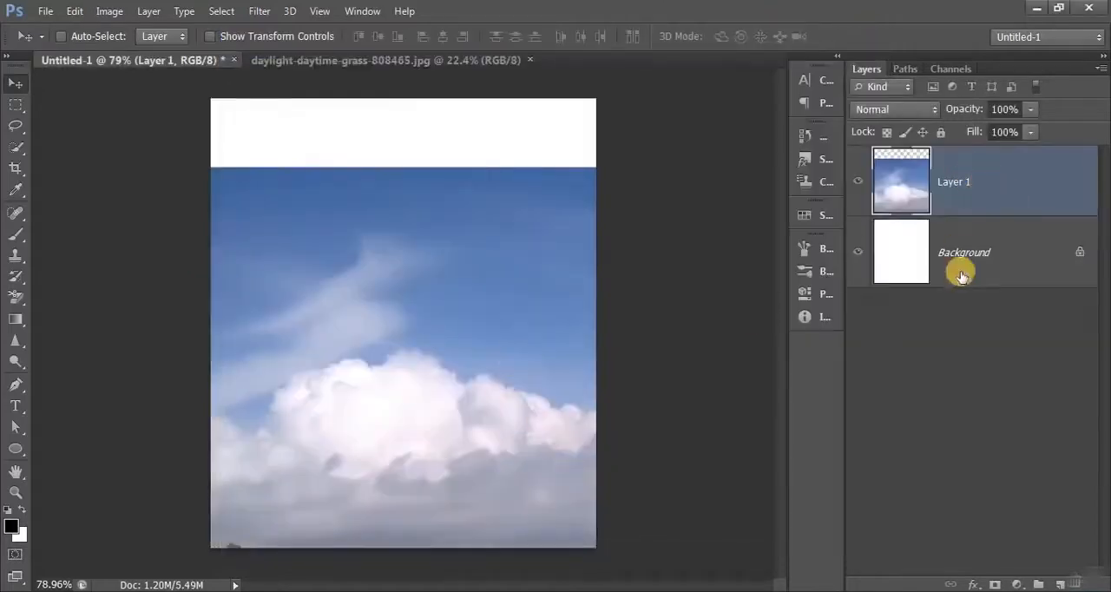
- Scale the village road photo down and place it across the lower half of the canvas
key(ctrl+t)
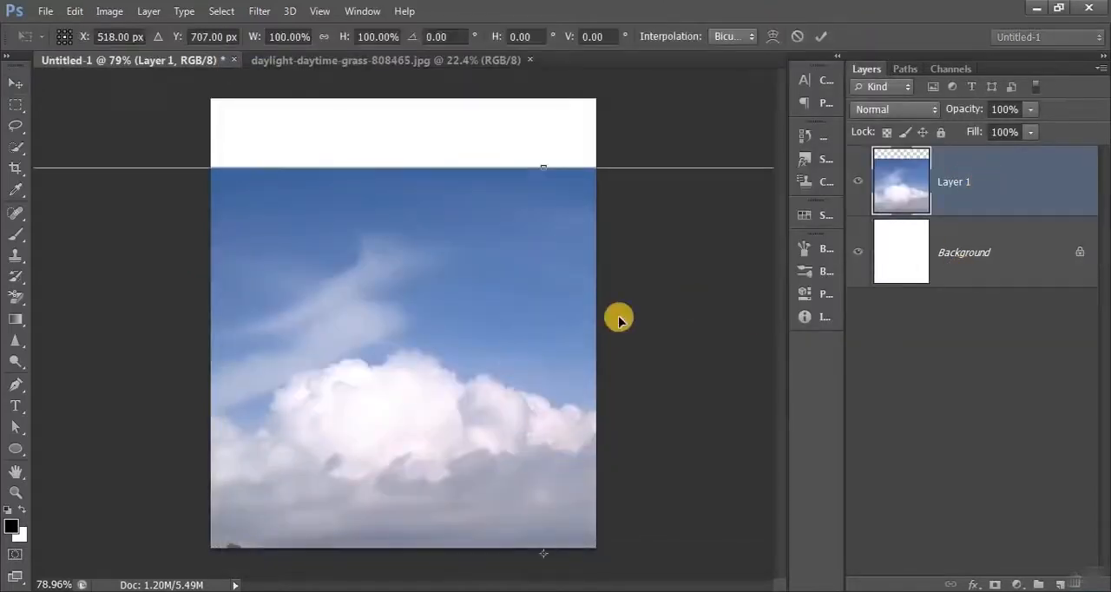
scroll(615, 317, down, 4)
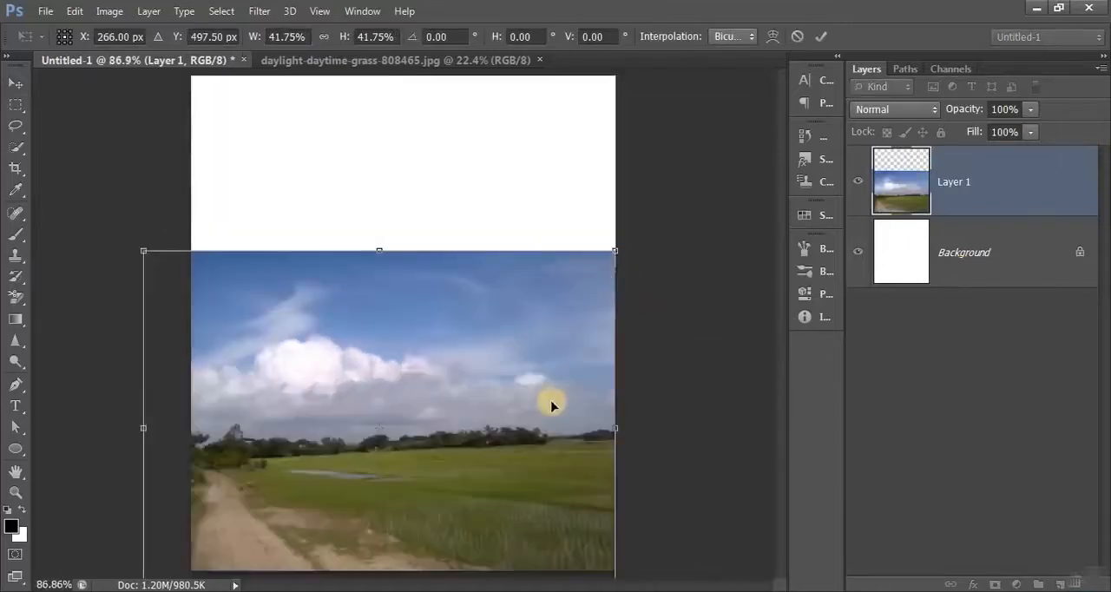
scroll(422, 288, down, 1)
drag(380, 259, 376, 323)
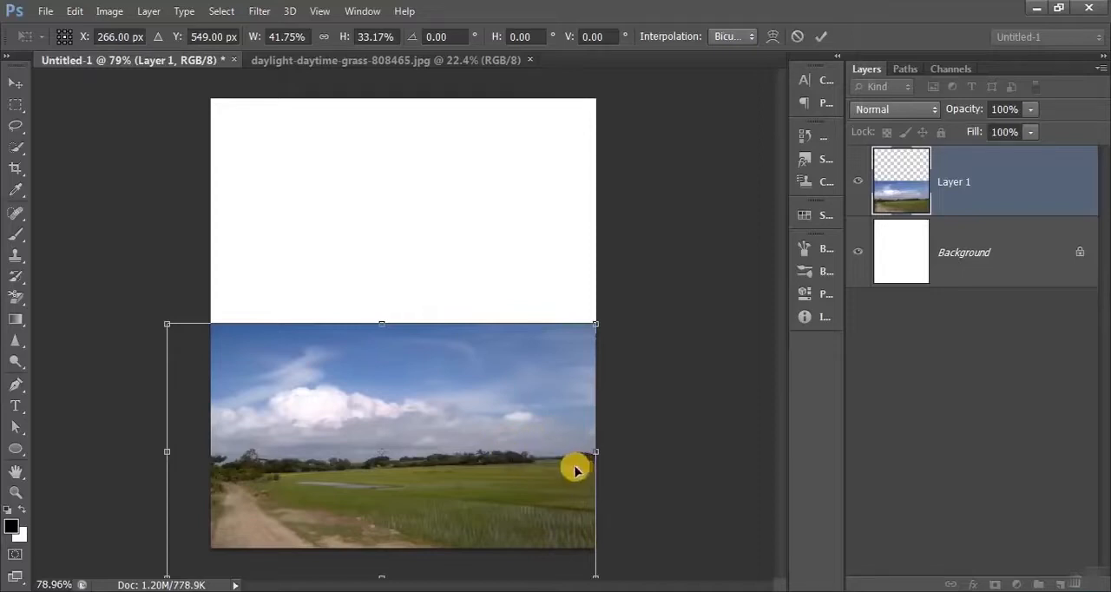
click(819, 37)
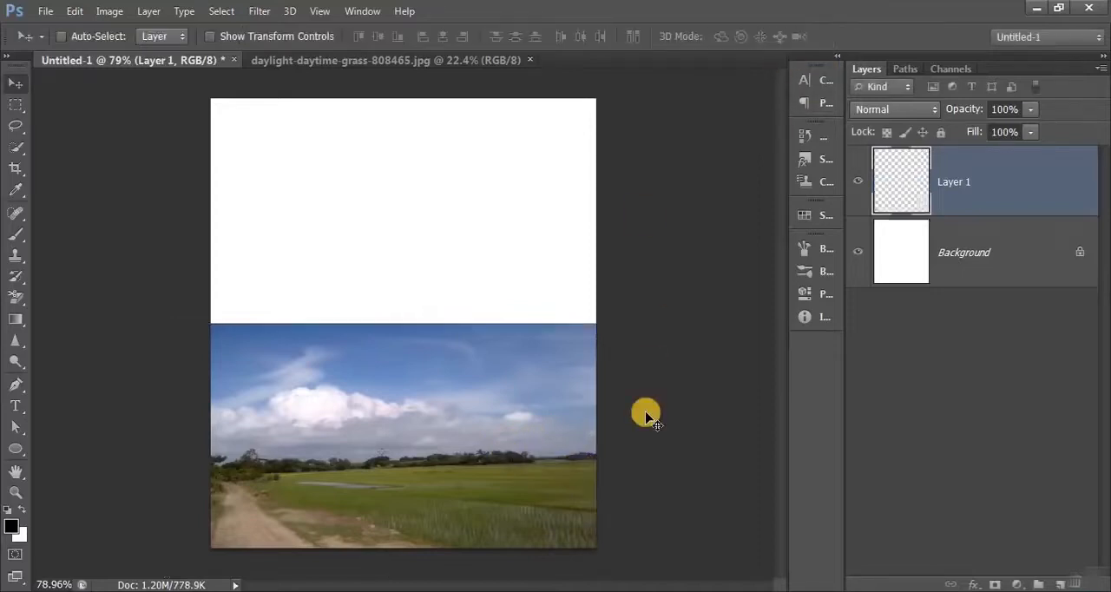
- Copy the daylight-daytime-grass mountain photo into Untitled-1 as a new layer and close the source photo
click(439, 63)
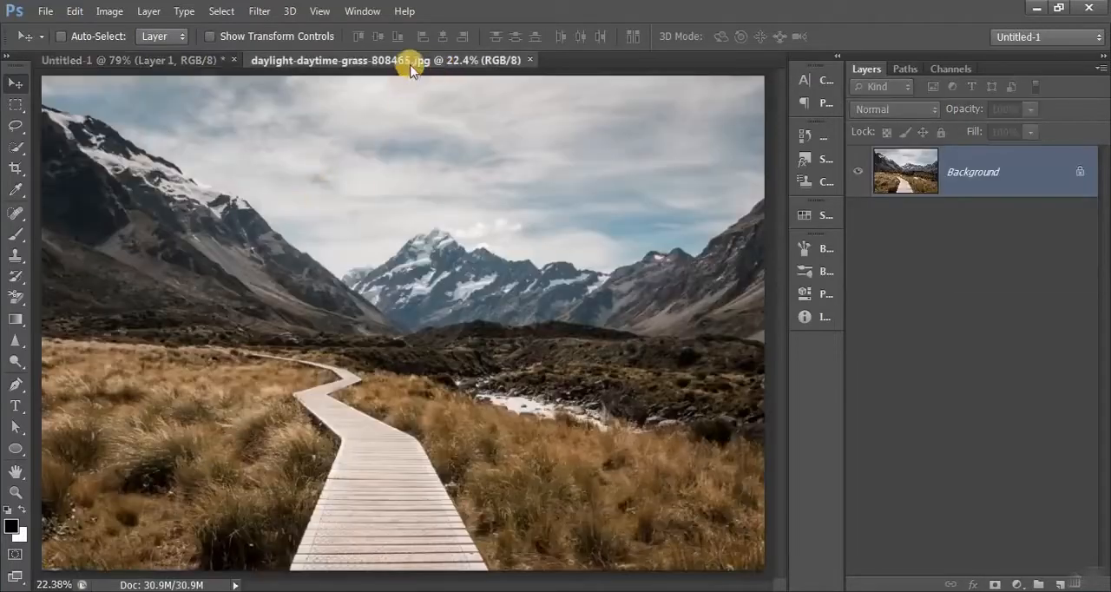
drag(412, 67, 329, 291)
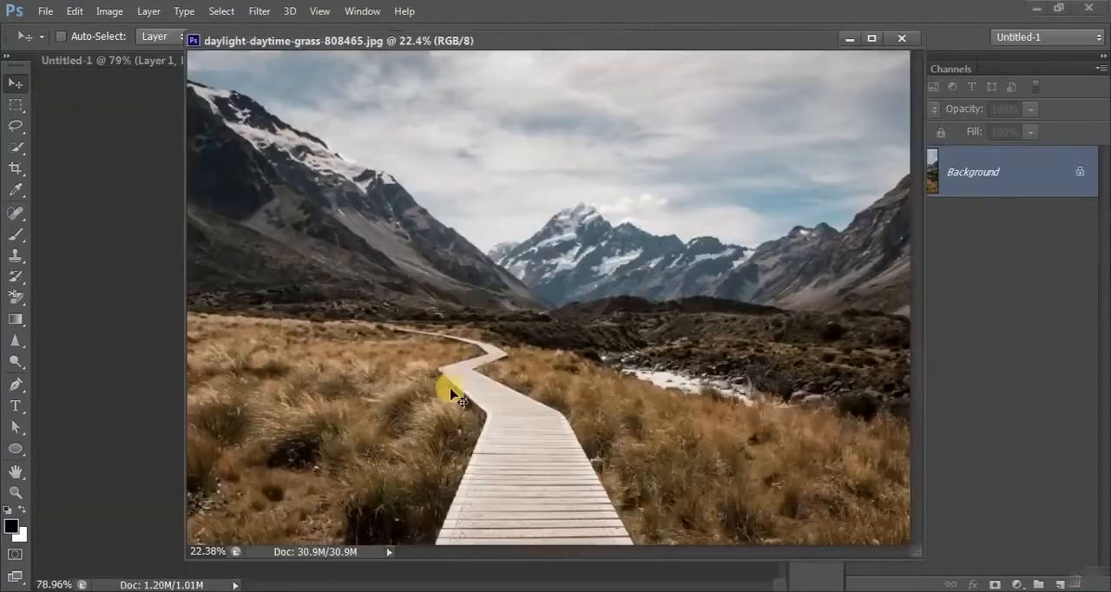
drag(477, 351, 89, 253)
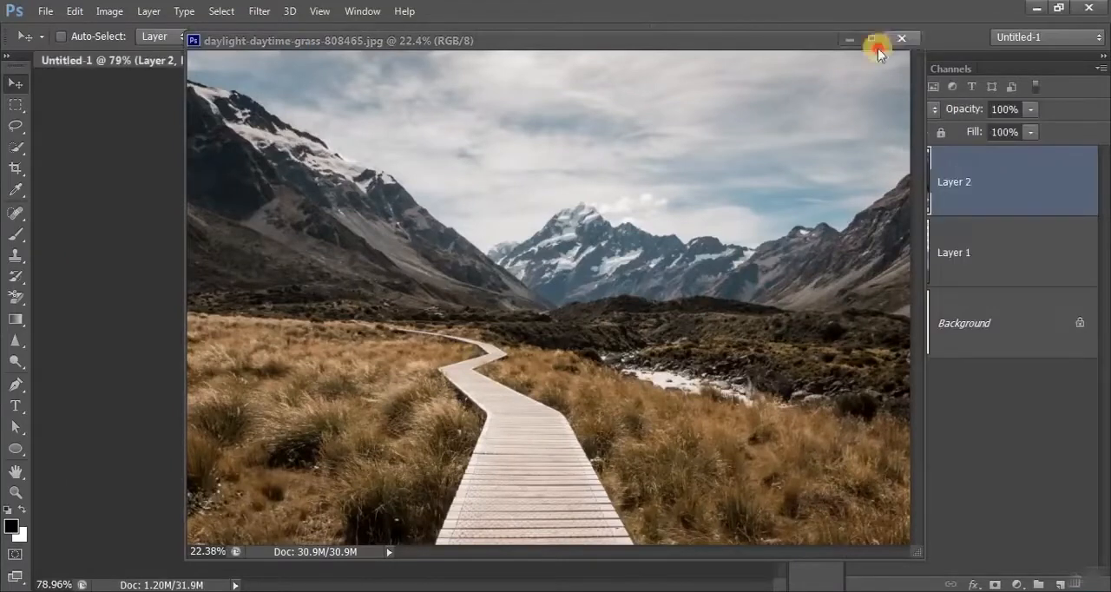
click(878, 48)
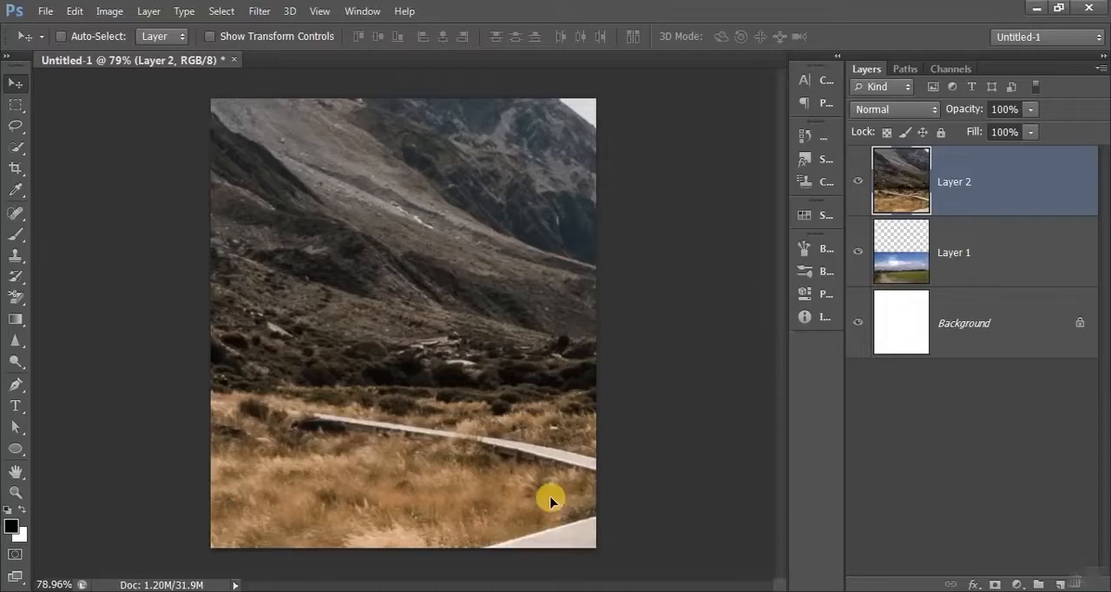
- Scale the mountain photo to about 21% and place it over the upper part of the canvas
key(ctrl+t)
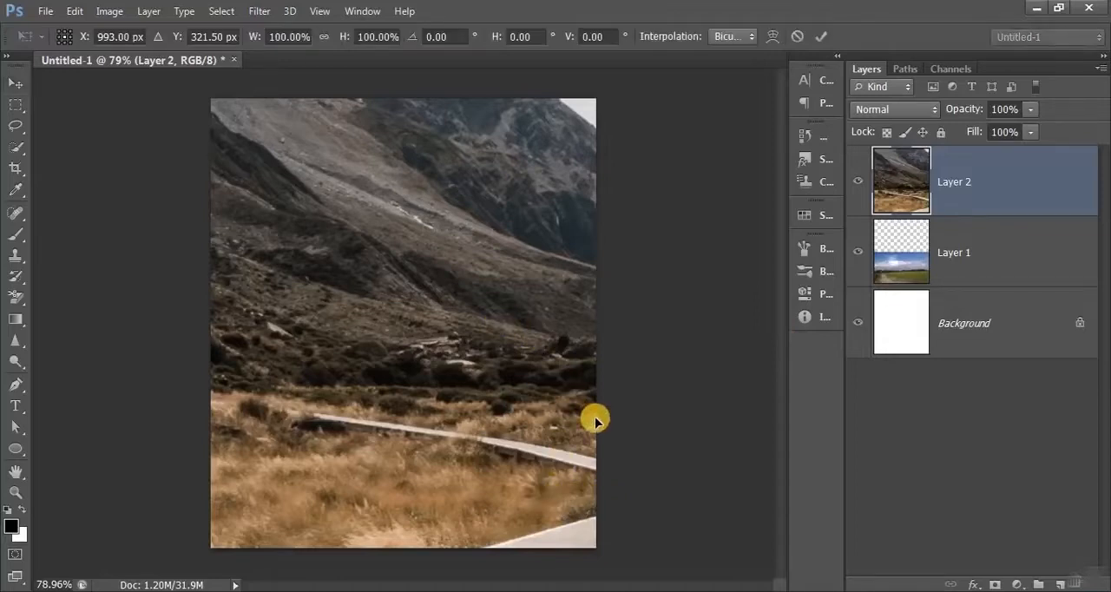
key(ctrl+0)
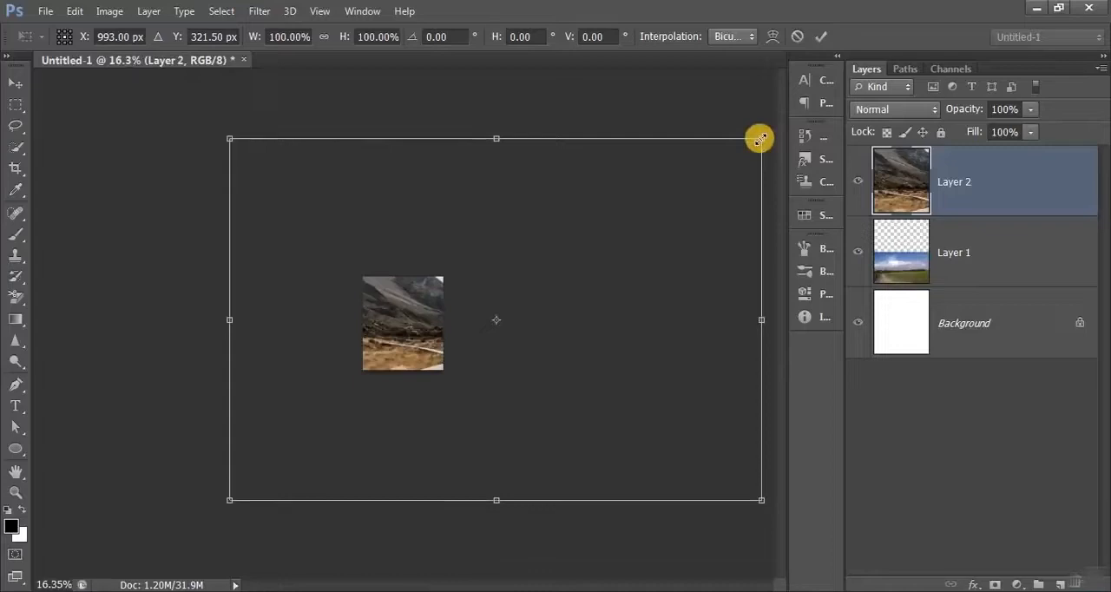
drag(760, 139, 558, 297)
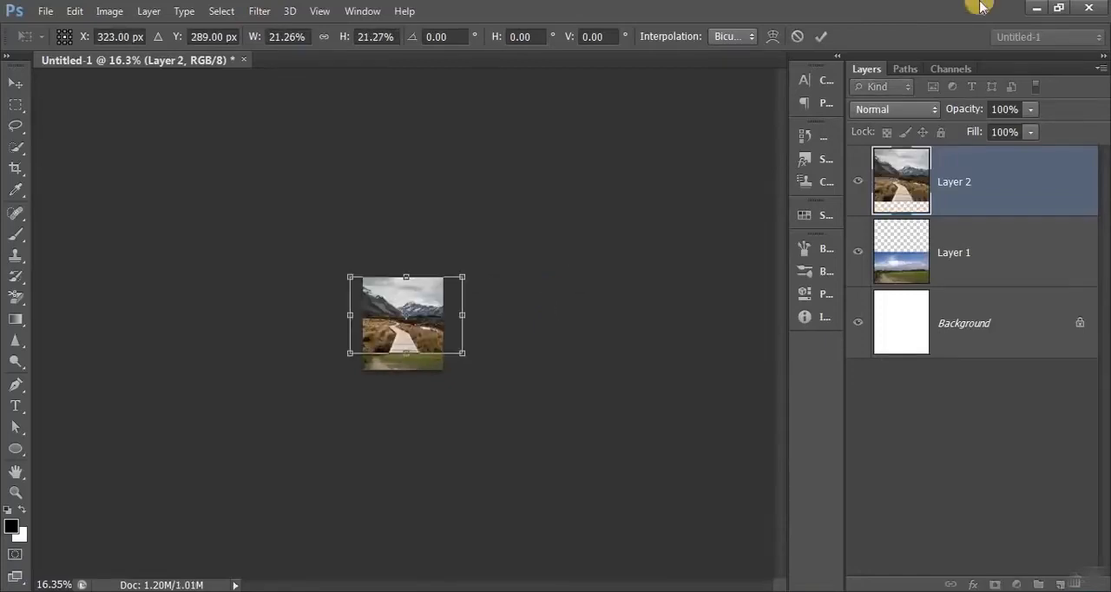
click(820, 36)
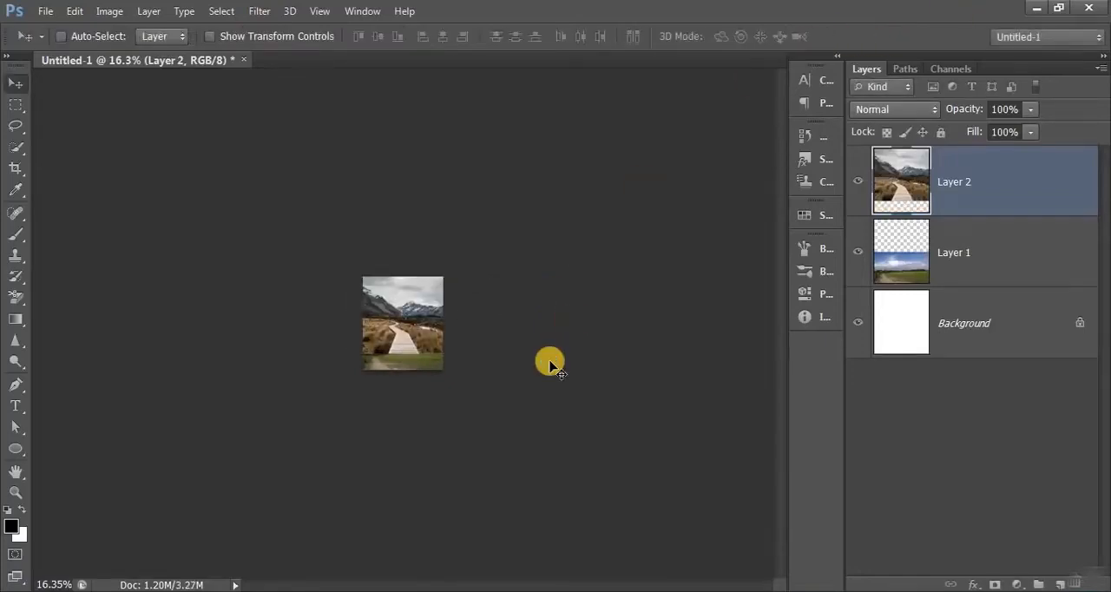
key(ctrl+1)
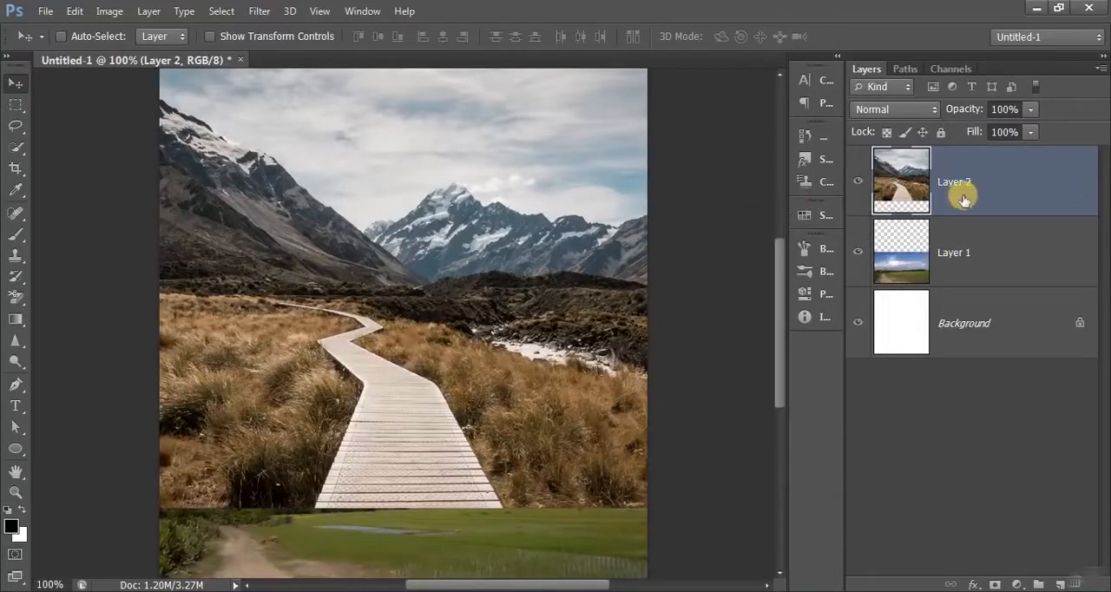
- Hide the mountain photo on Layer 2 and add a layer mask to the village road photo on Layer 1
click(857, 185)
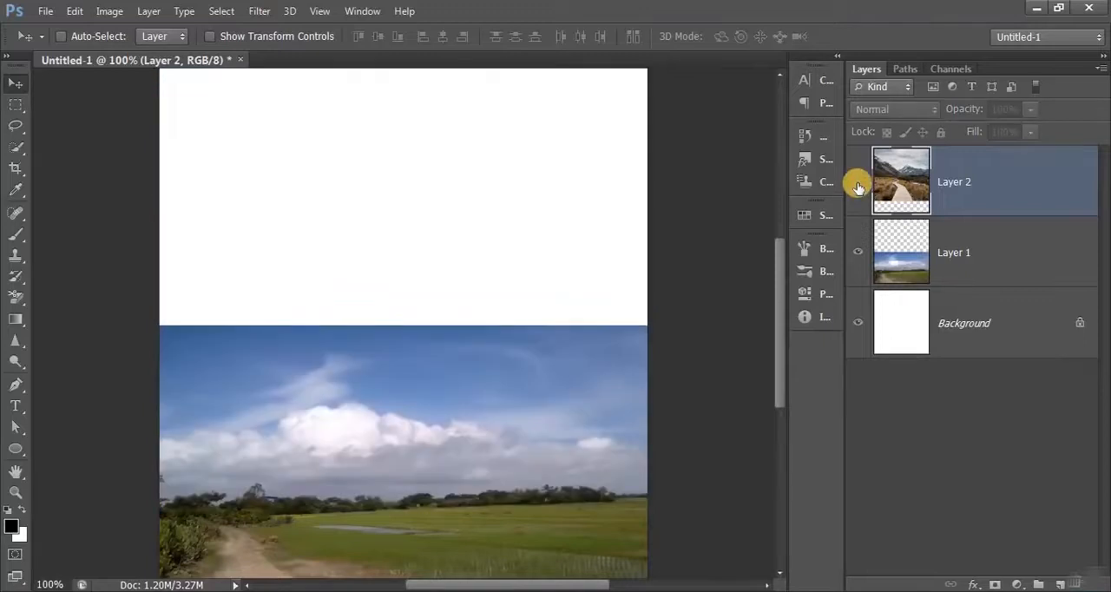
click(998, 267)
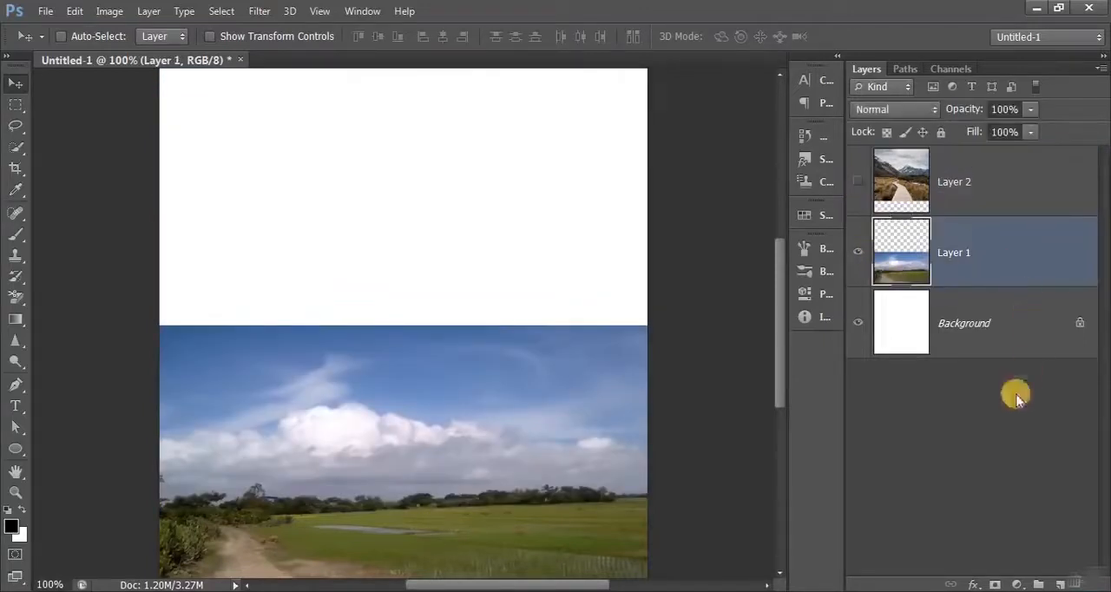
click(995, 585)
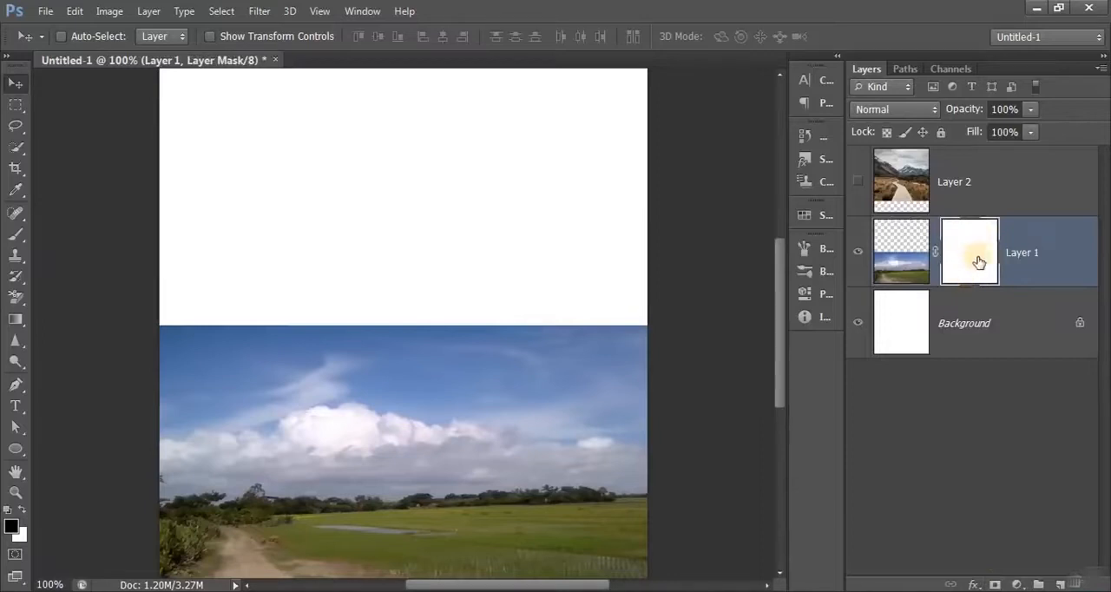
- Mask out the village photo's sky down to the tree line with a black 200 px brush at 0% hardness
click(15, 243)
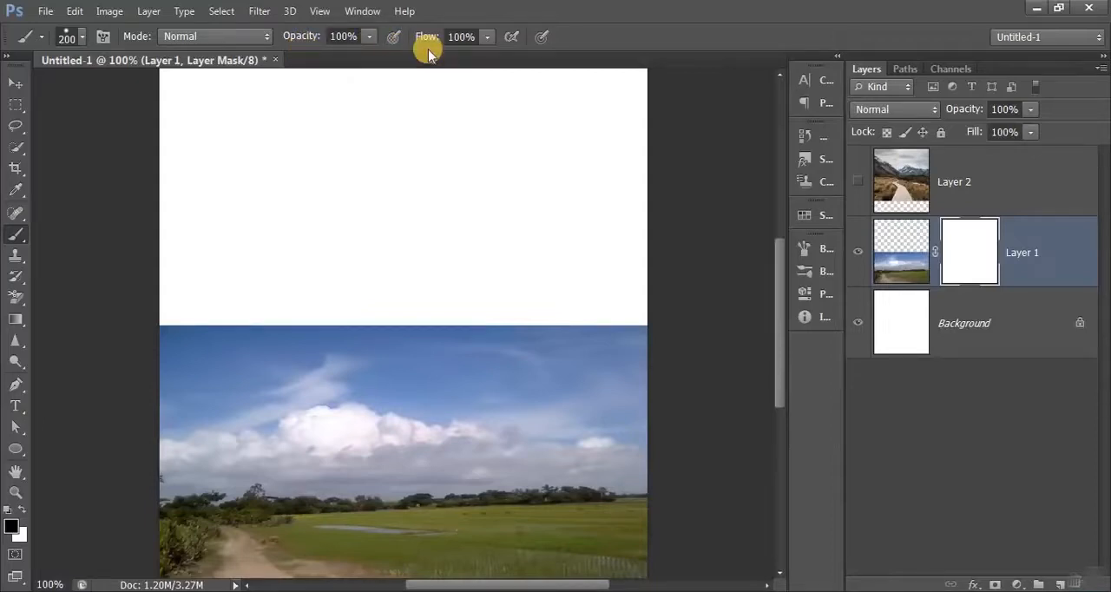
click(75, 40)
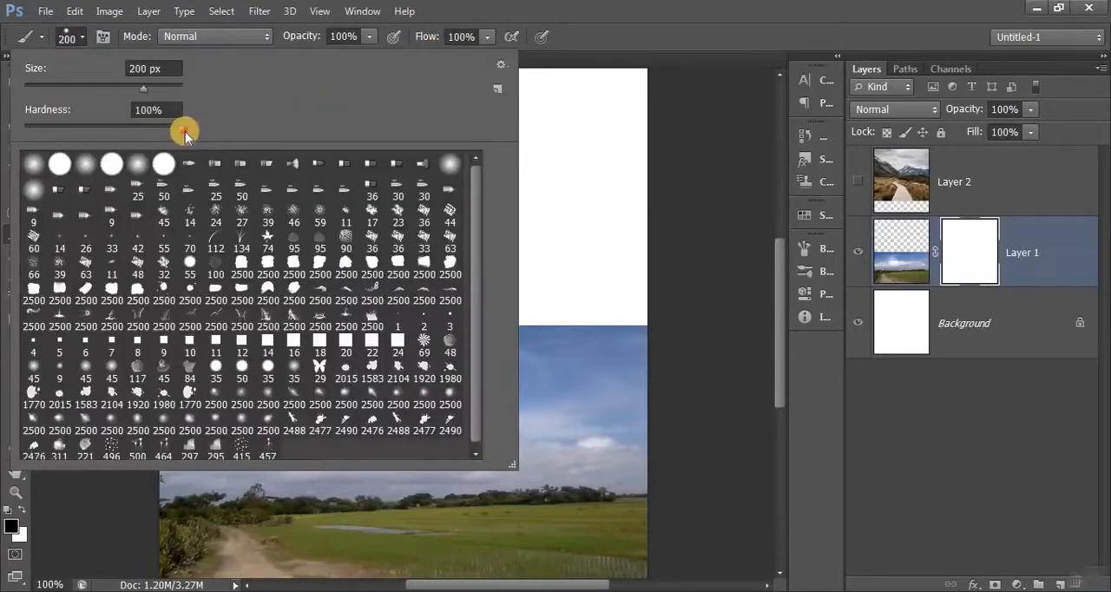
drag(184, 131, 32, 139)
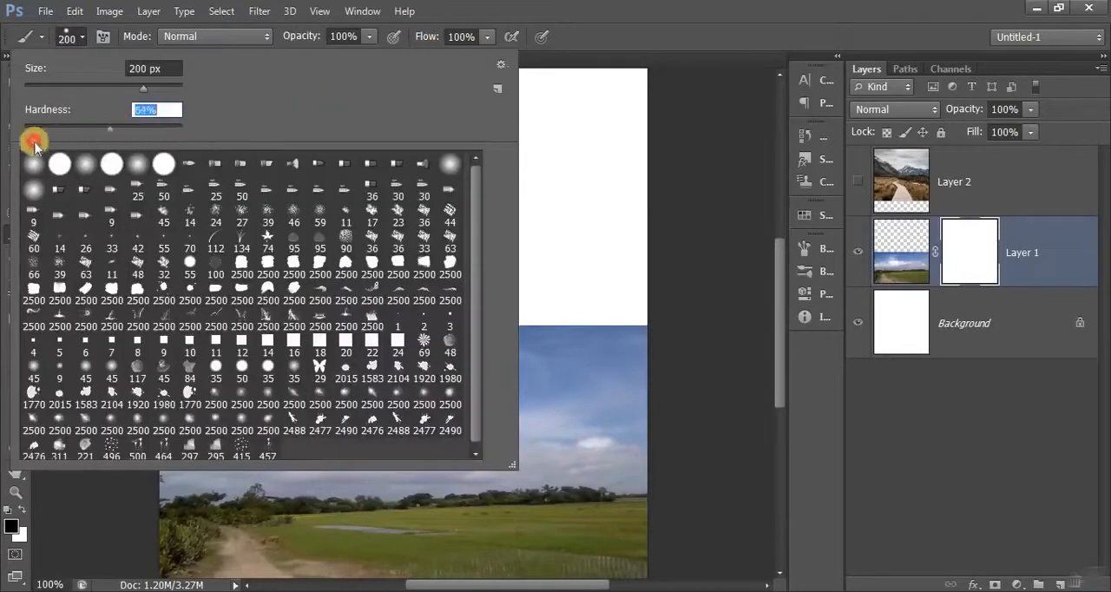
click(62, 40)
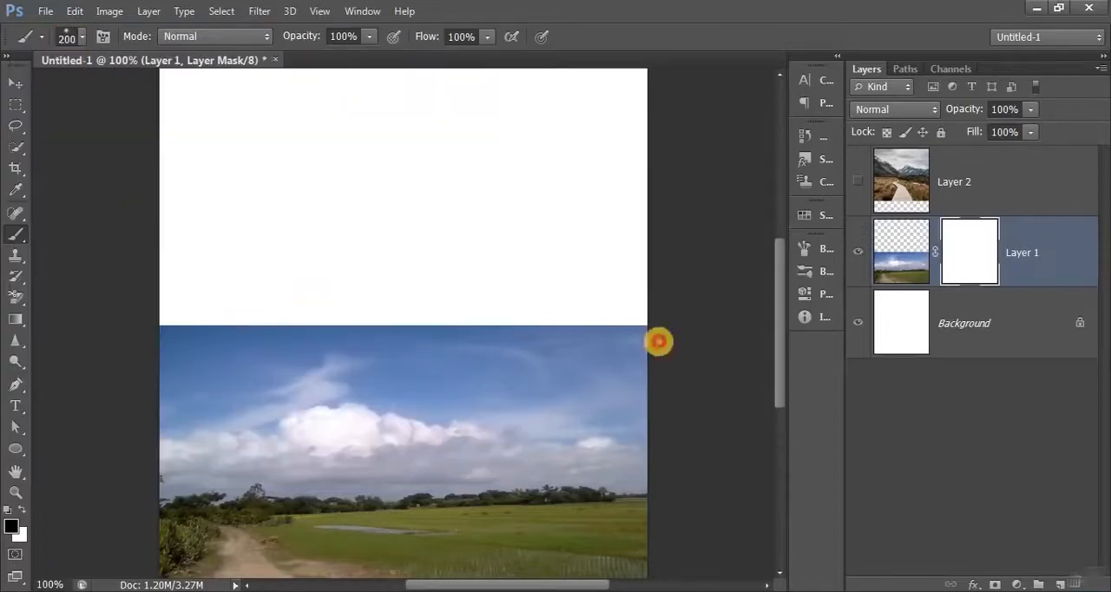
mouse_move(657, 341)
mouse_down()
mouse_move(161, 347)
mouse_move(636, 346)
mouse_move(143, 379)
mouse_move(165, 379)
mouse_move(149, 390)
mouse_move(640, 411)
mouse_move(133, 410)
mouse_up()
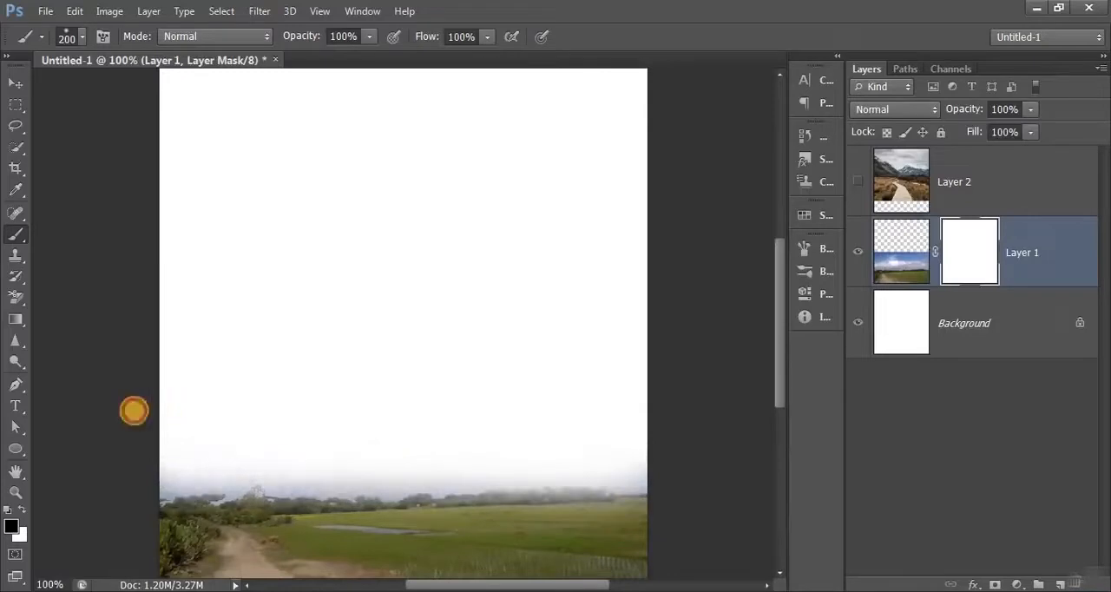
drag(142, 275, 510, 270)
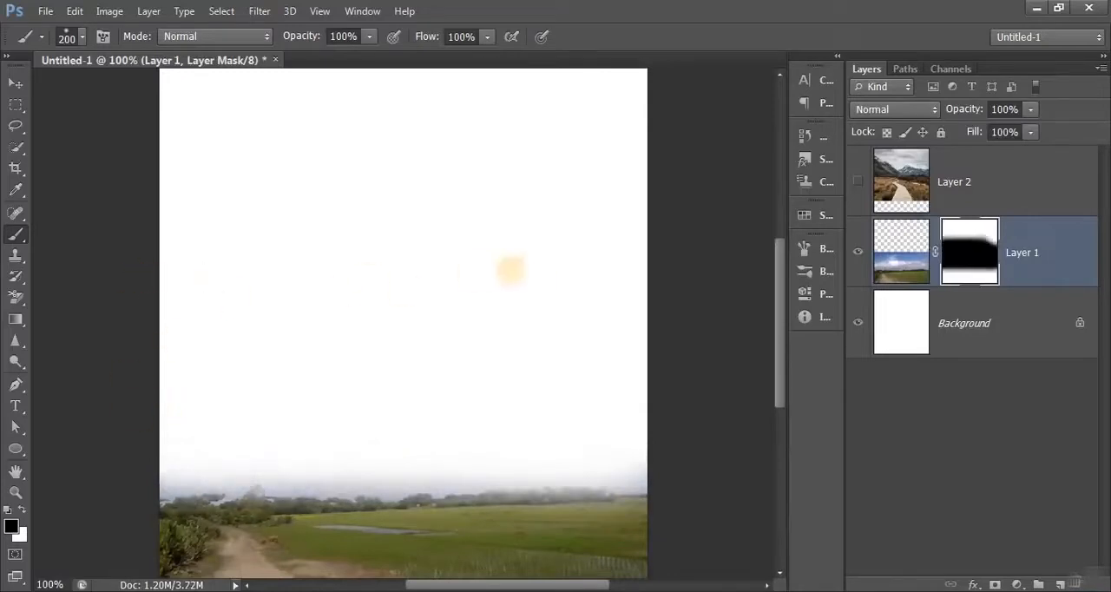
- Show the mountain layer again and place it below the masked village layer in the stack
click(1026, 192)
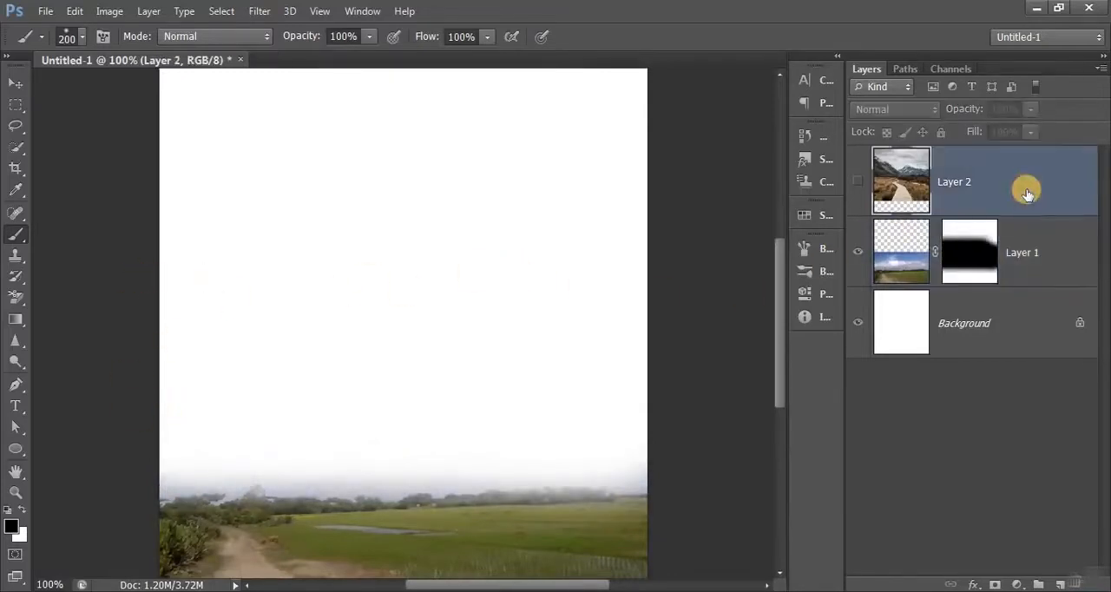
click(859, 184)
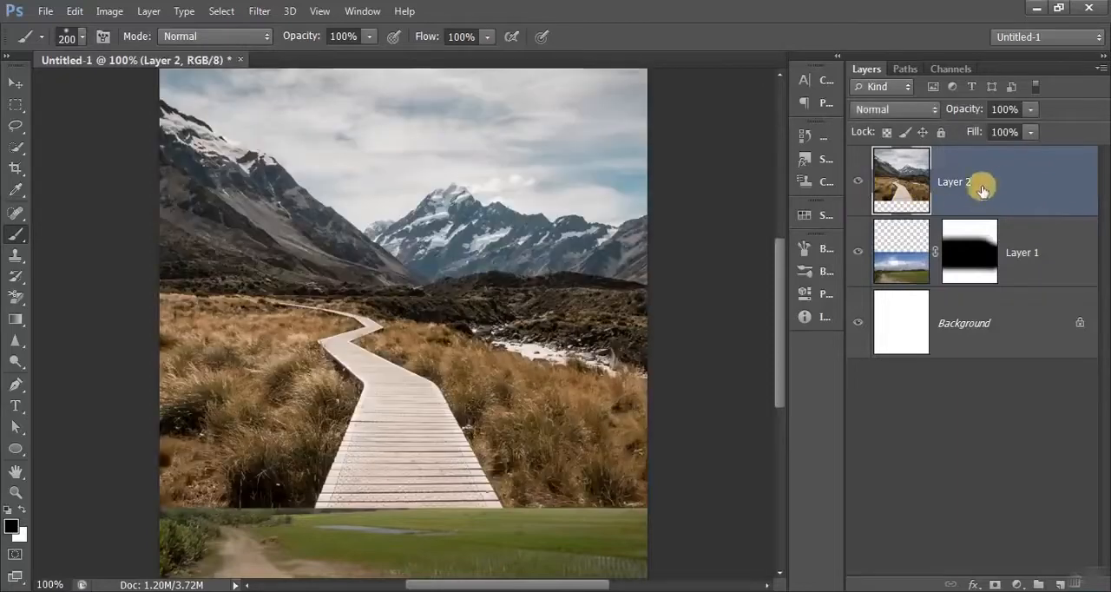
click(14, 82)
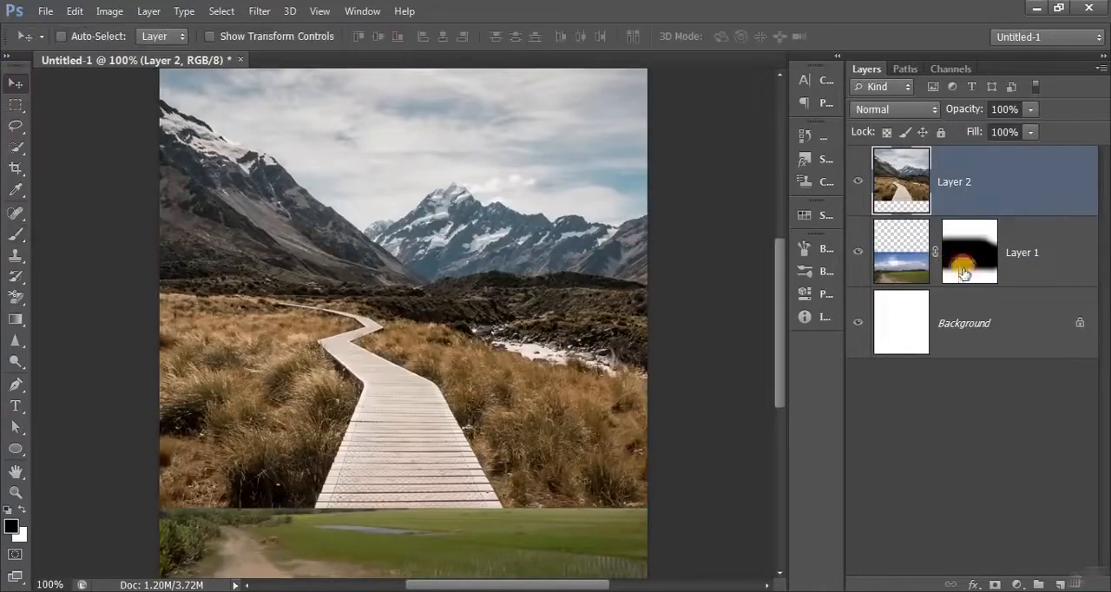
drag(1006, 217, 1006, 267)
key(ctrl+0)
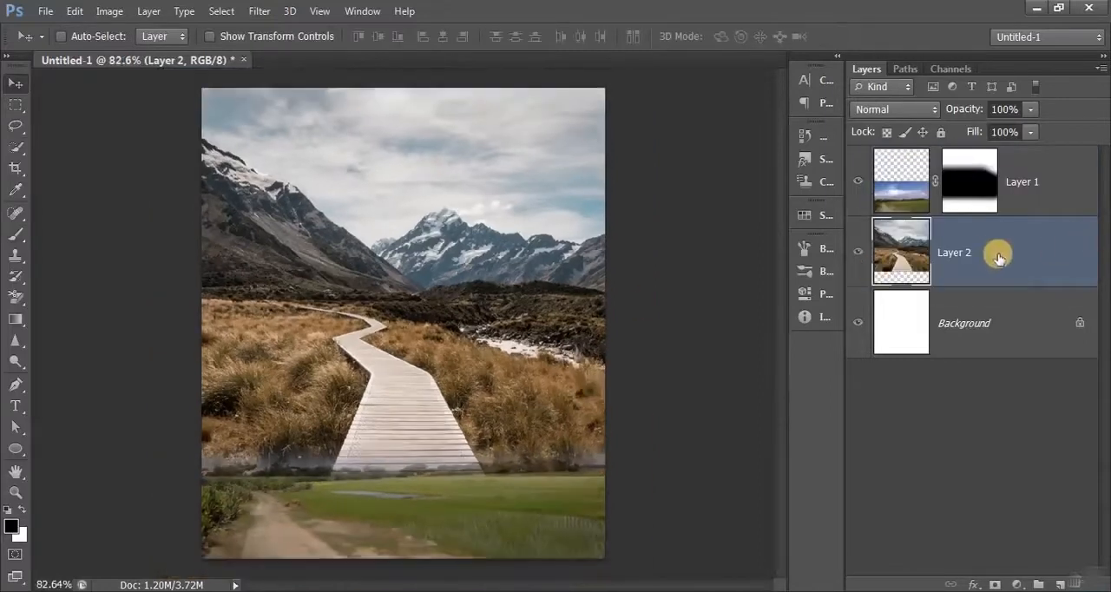
- Move the mountain photo down so its mountains meet the tree line of the village field
drag(519, 189, 525, 345)
drag(521, 350, 517, 359)
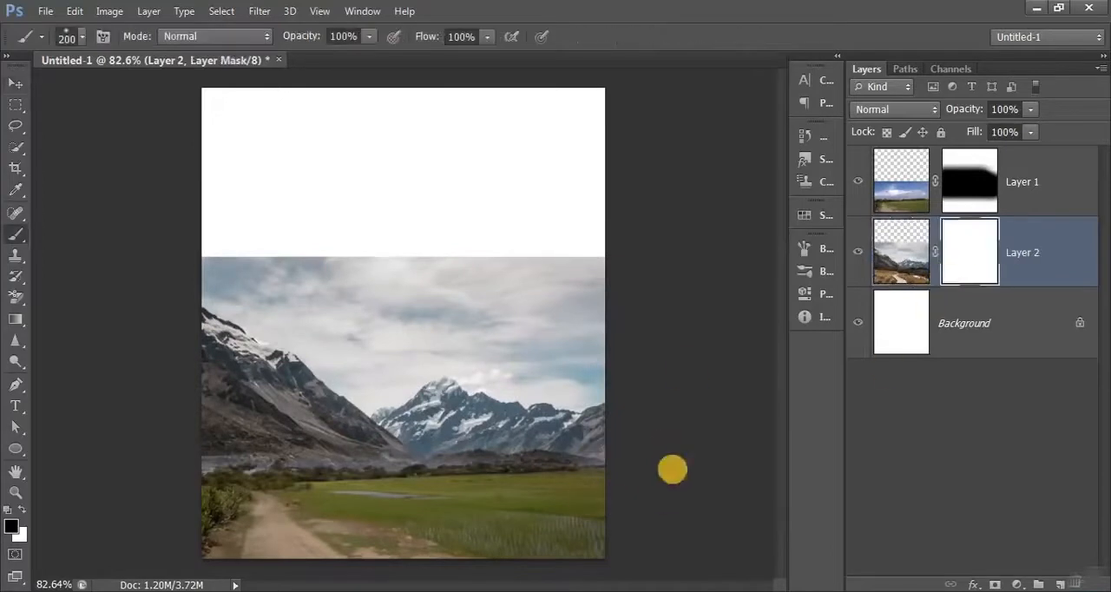
mouse_move(665, 325)
mouse_down()
mouse_move(611, 257)
mouse_move(458, 245)
mouse_move(456, 233)
mouse_move(225, 201)
mouse_move(223, 223)
mouse_move(358, 250)
mouse_move(361, 240)
mouse_move(248, 228)
mouse_move(382, 231)
mouse_move(621, 281)
mouse_move(568, 297)
mouse_up()
- Unhide the heart shape and center it on the canvas, hiding the portrait layer only during the move
key(v)
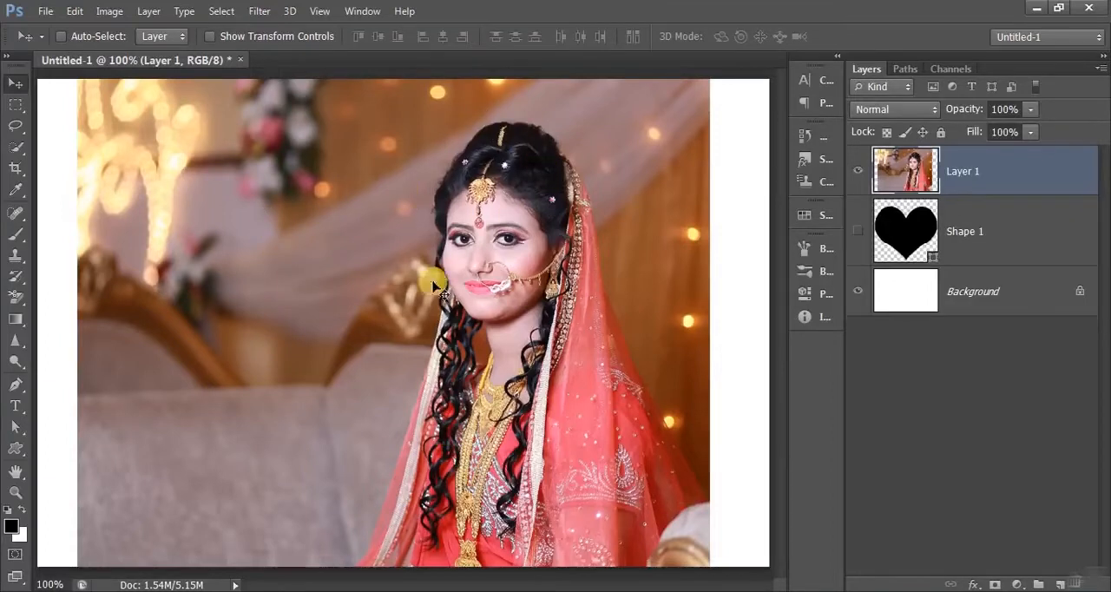
click(858, 230)
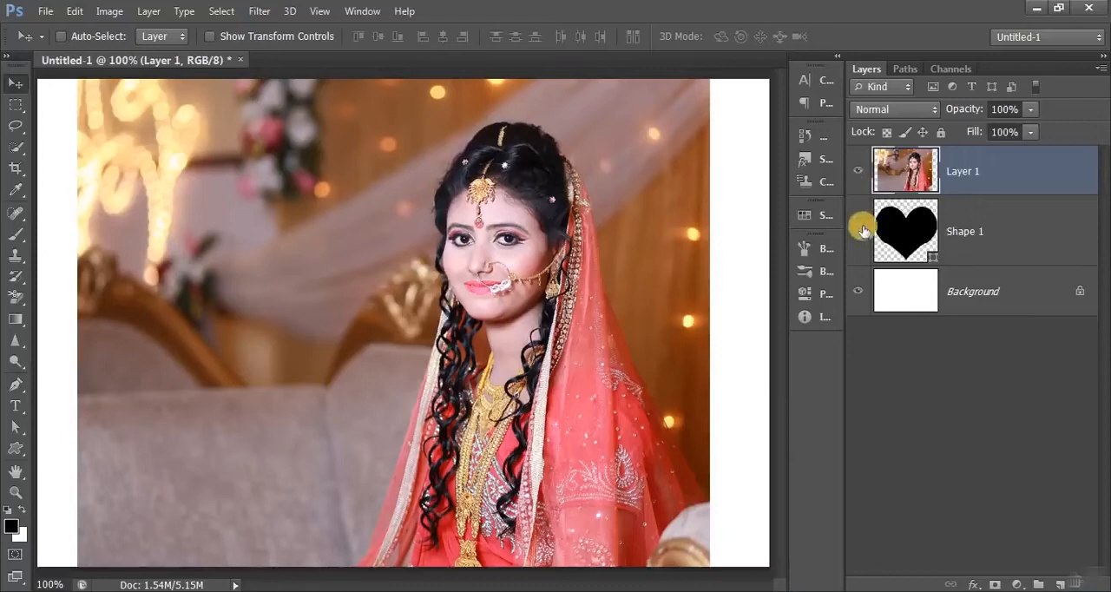
click(859, 177)
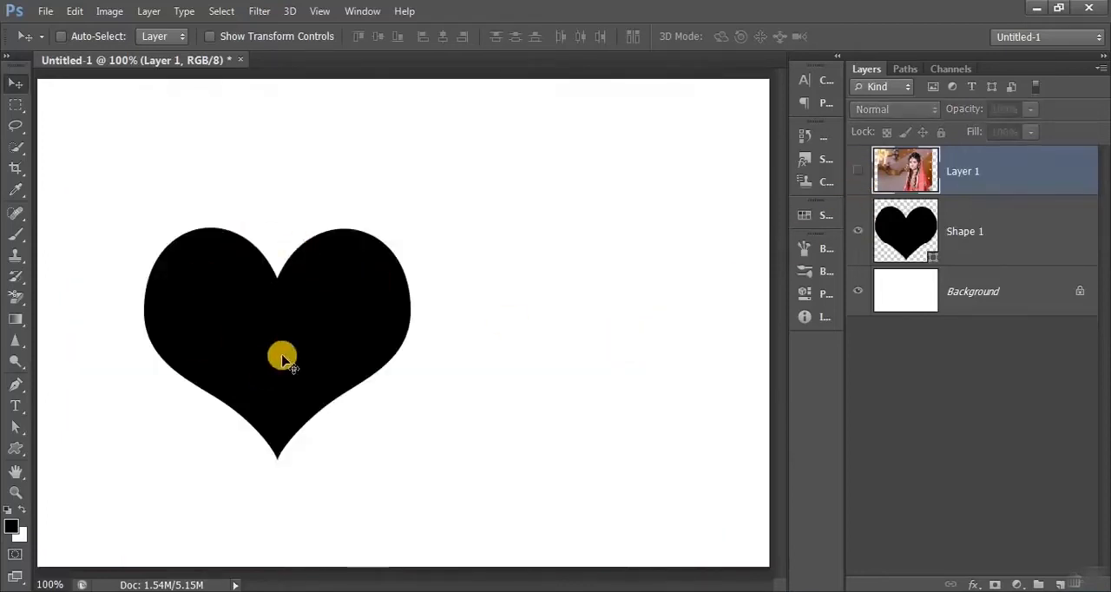
click(984, 243)
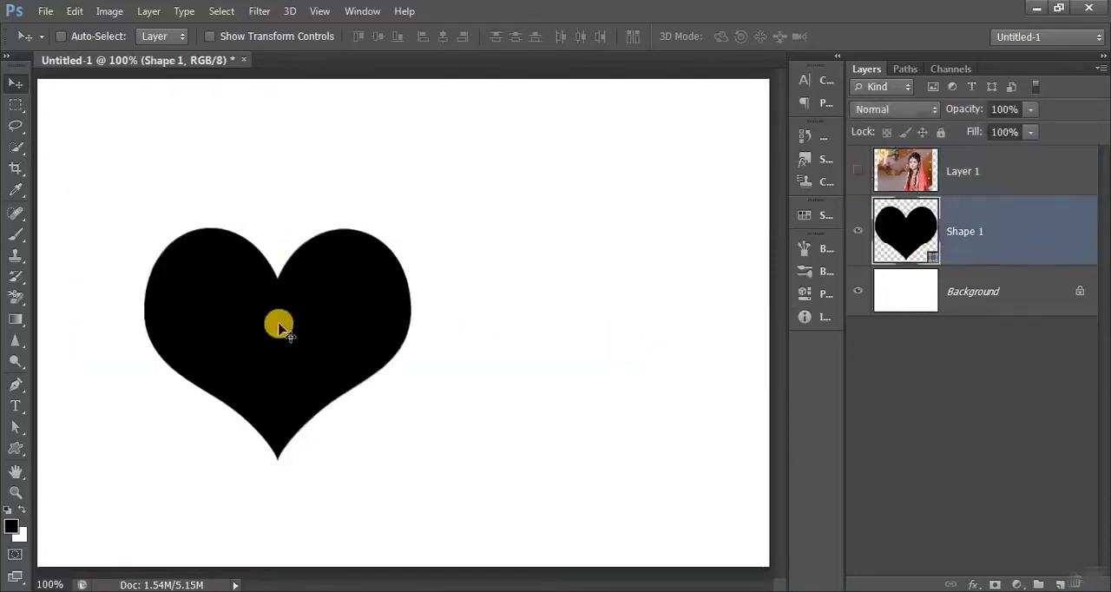
drag(278, 322, 458, 323)
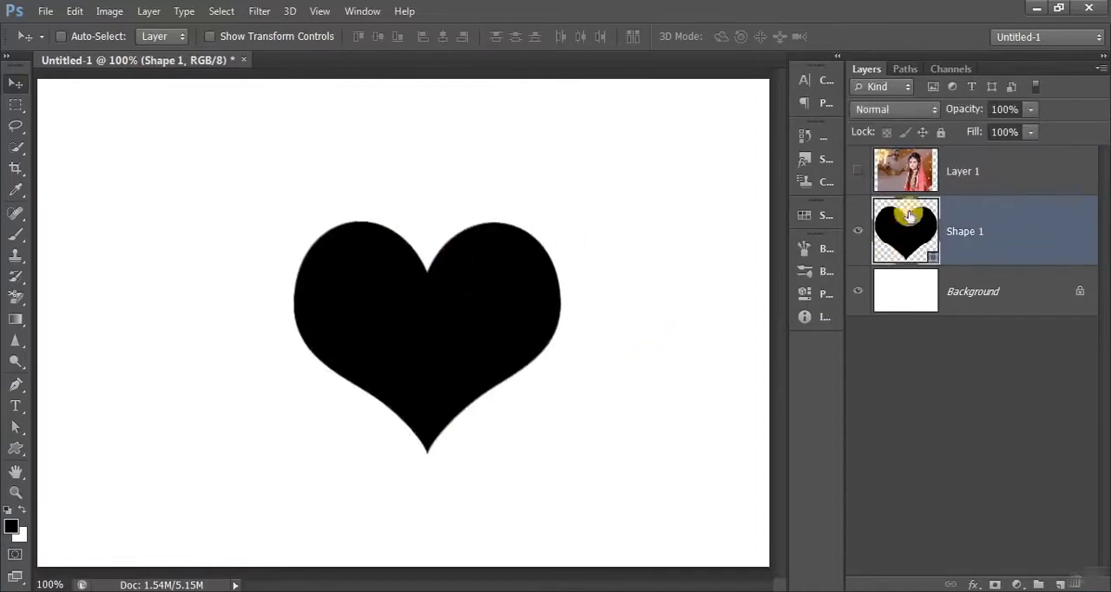
click(857, 171)
- Clip the portrait layer to the heart shape with a clipping mask and shift the photo inside it
click(1004, 170)
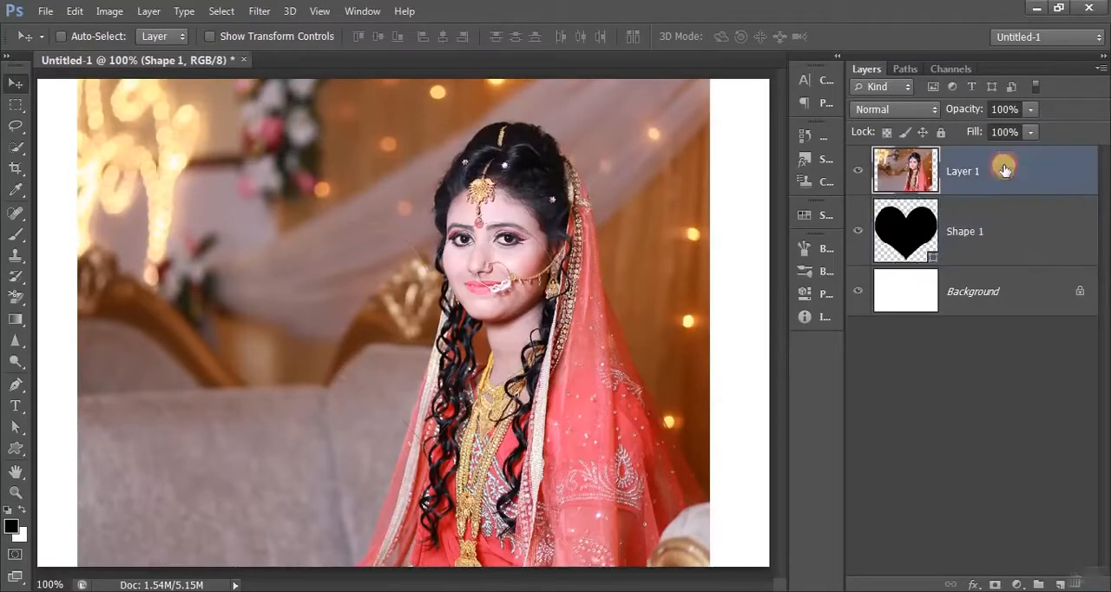
right_click(1003, 170)
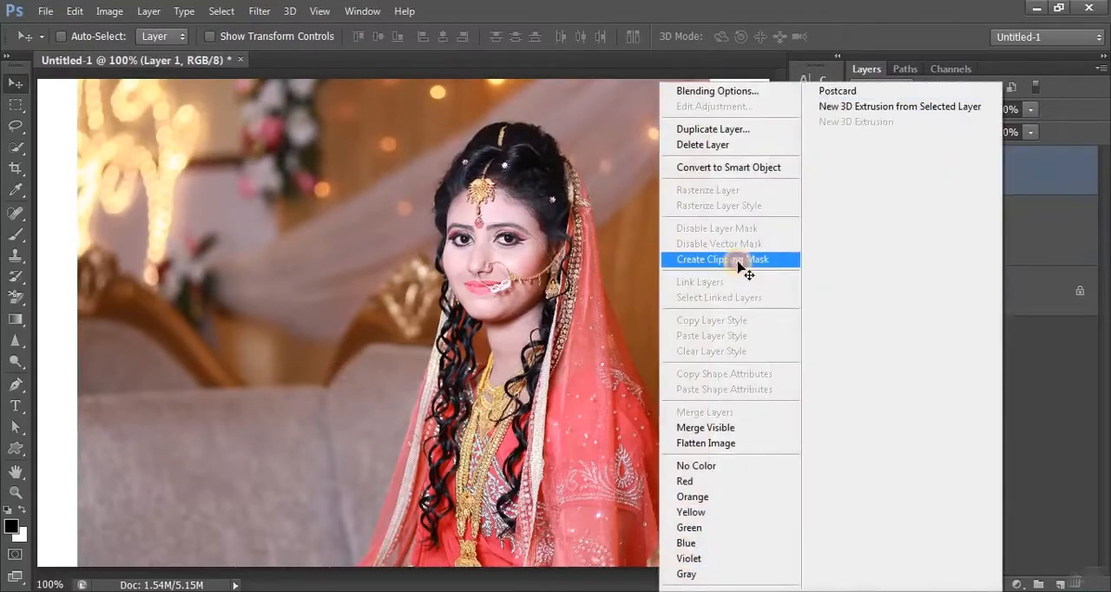
click(740, 261)
drag(491, 287, 523, 431)
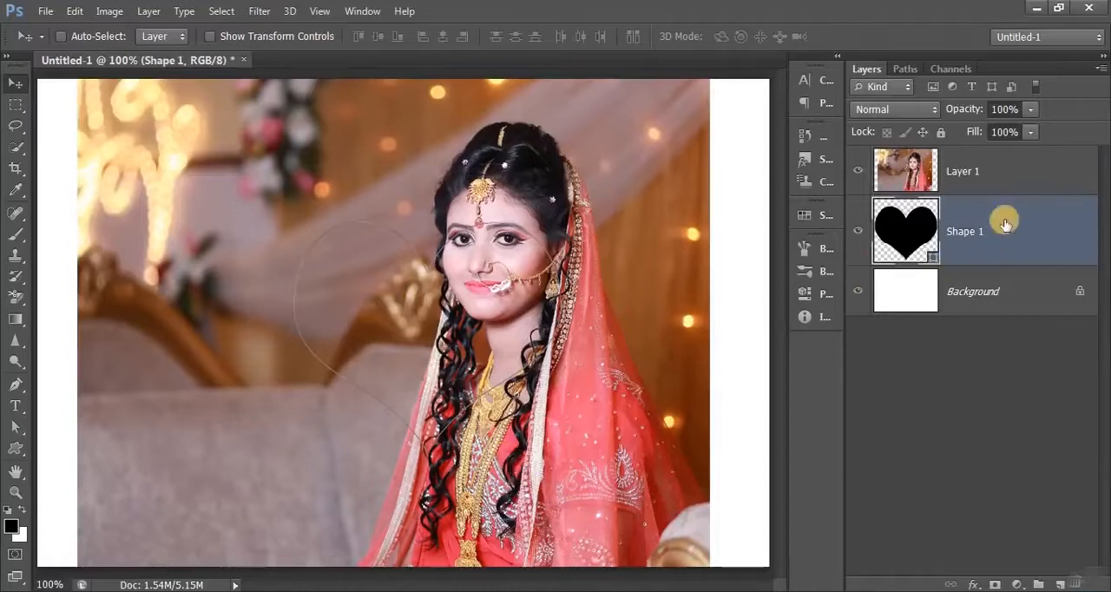
- Apply the clipping mask to the portrait layer once more and undo it
click(1008, 177)
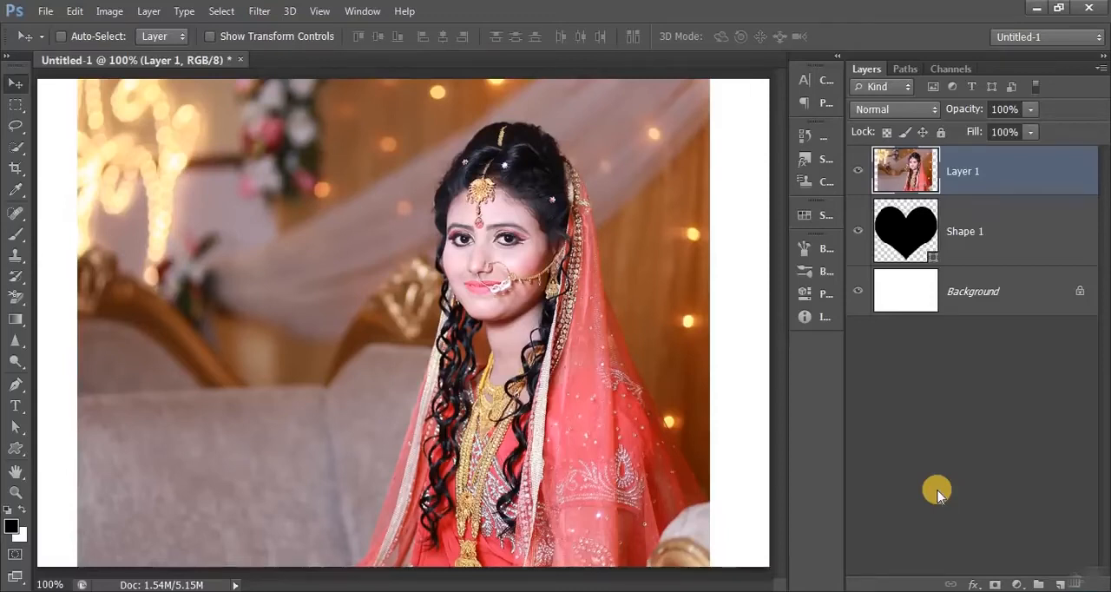
key(ctrl+alt+g)
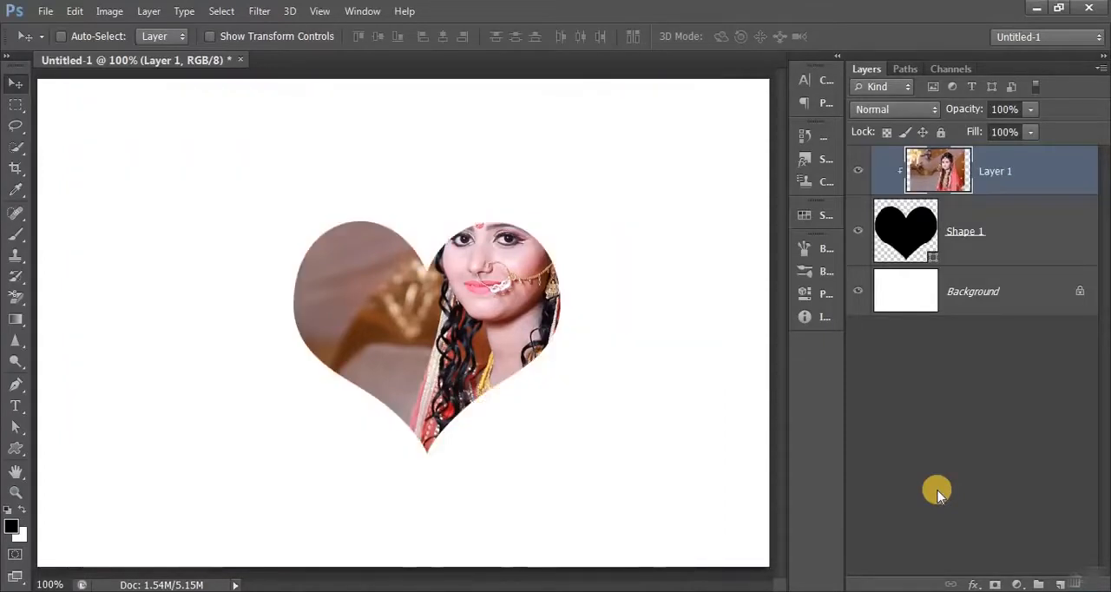
key(ctrl+z)
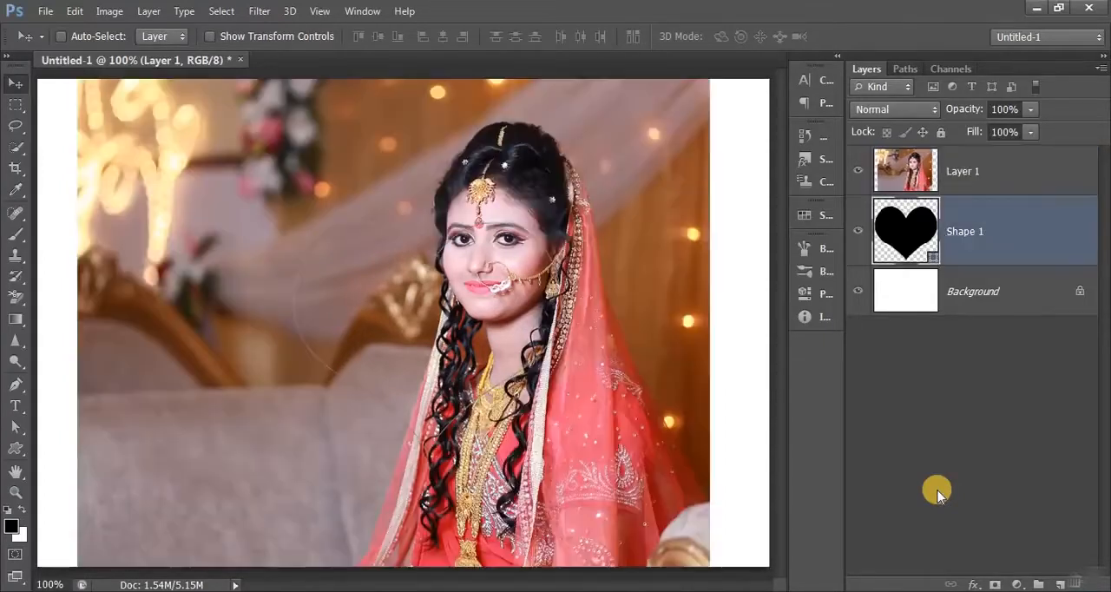
- Clip the portrait layer to the heart shape and adjust the positions of the photo and the heart
click(989, 176)
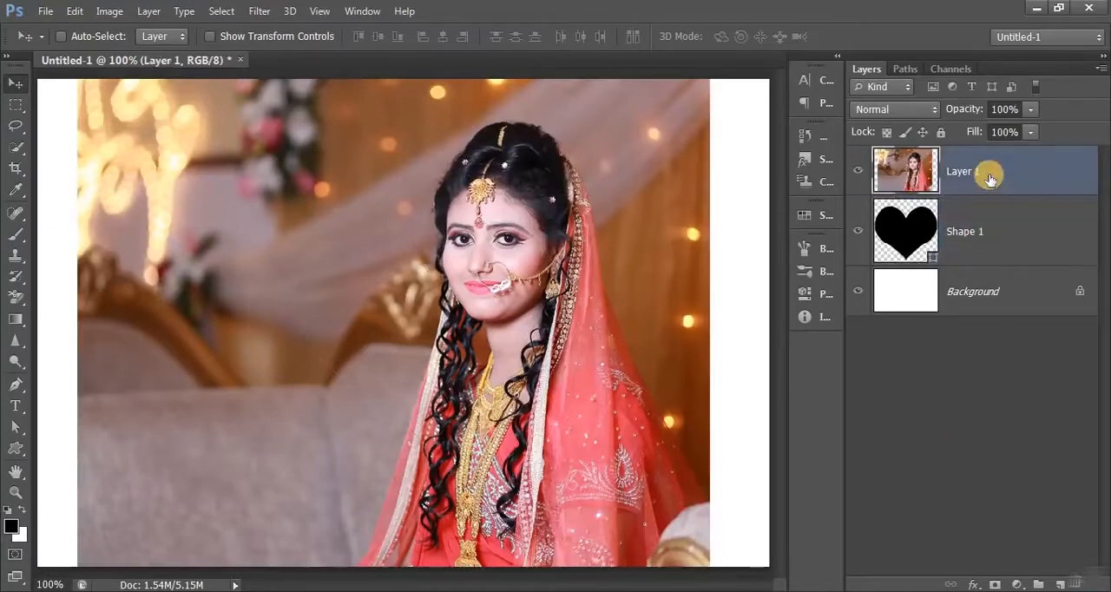
alt+click(905, 194)
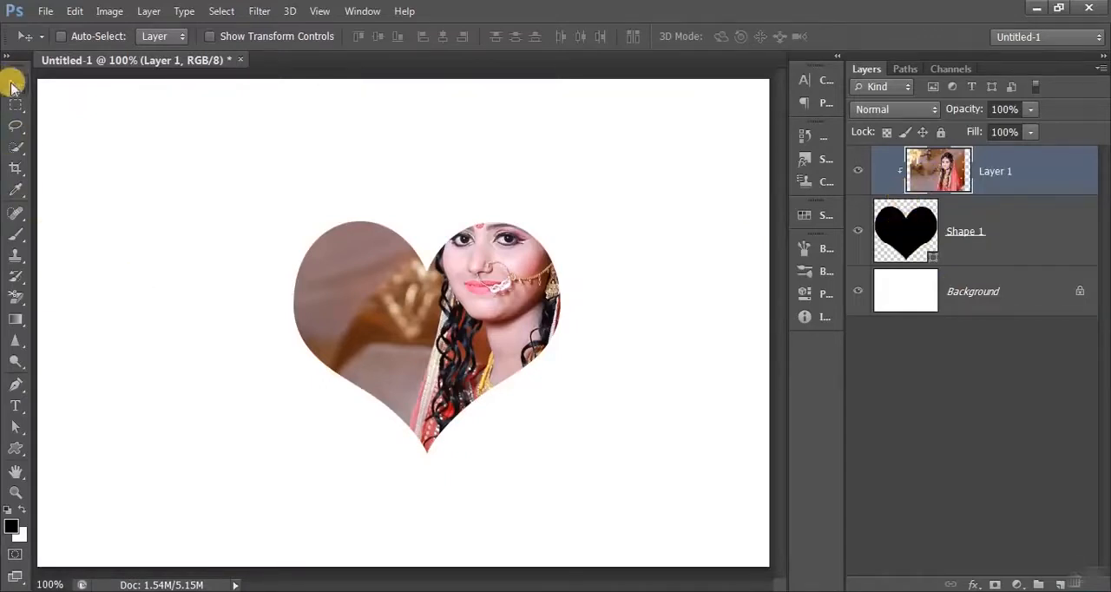
drag(443, 292, 425, 365)
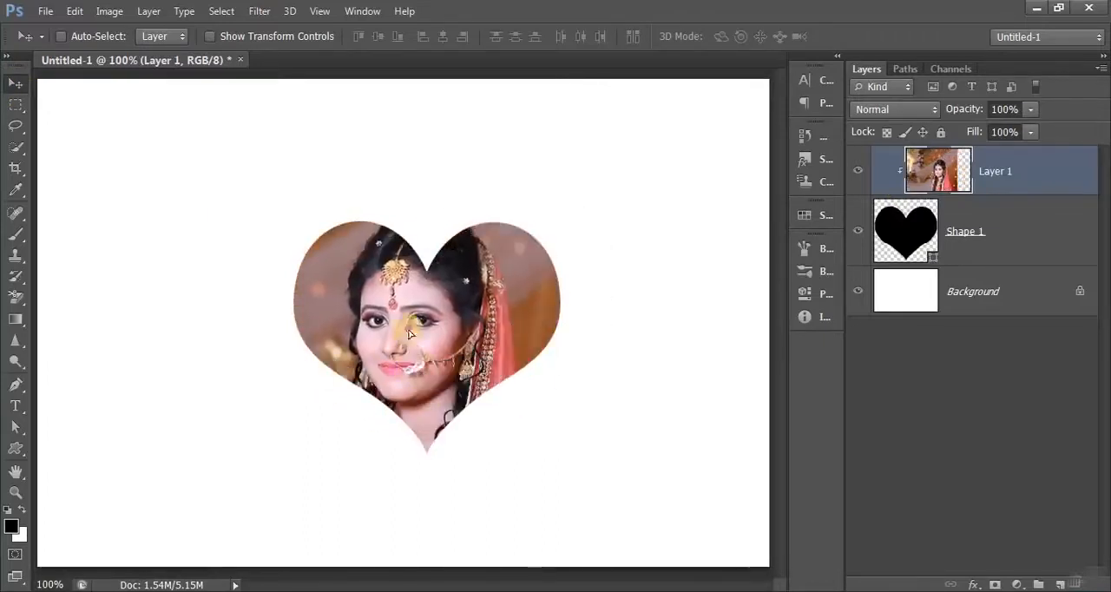
drag(410, 323, 473, 337)
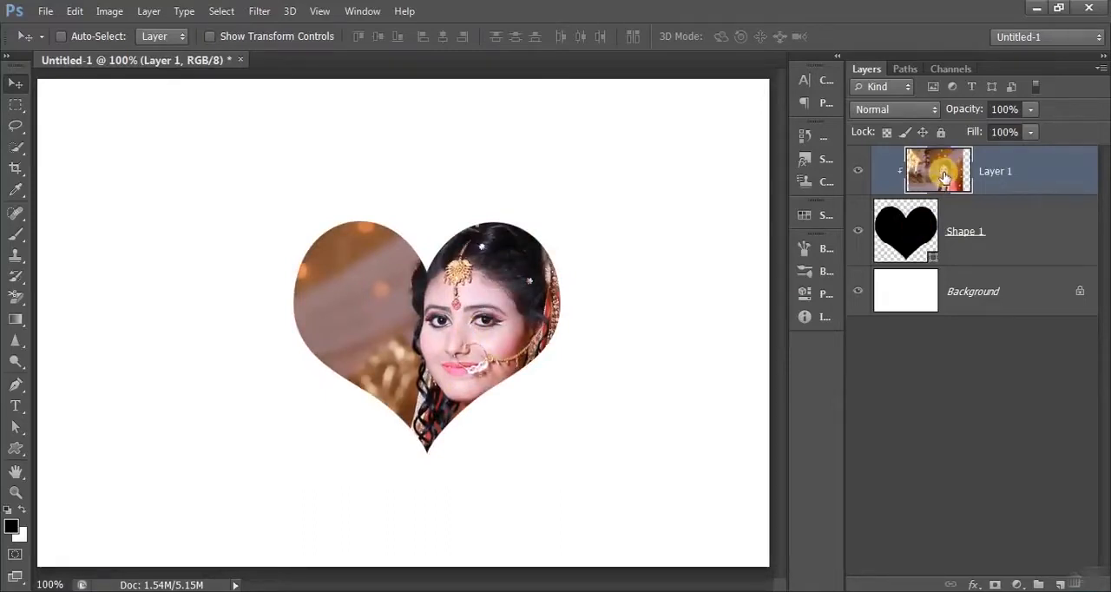
click(907, 229)
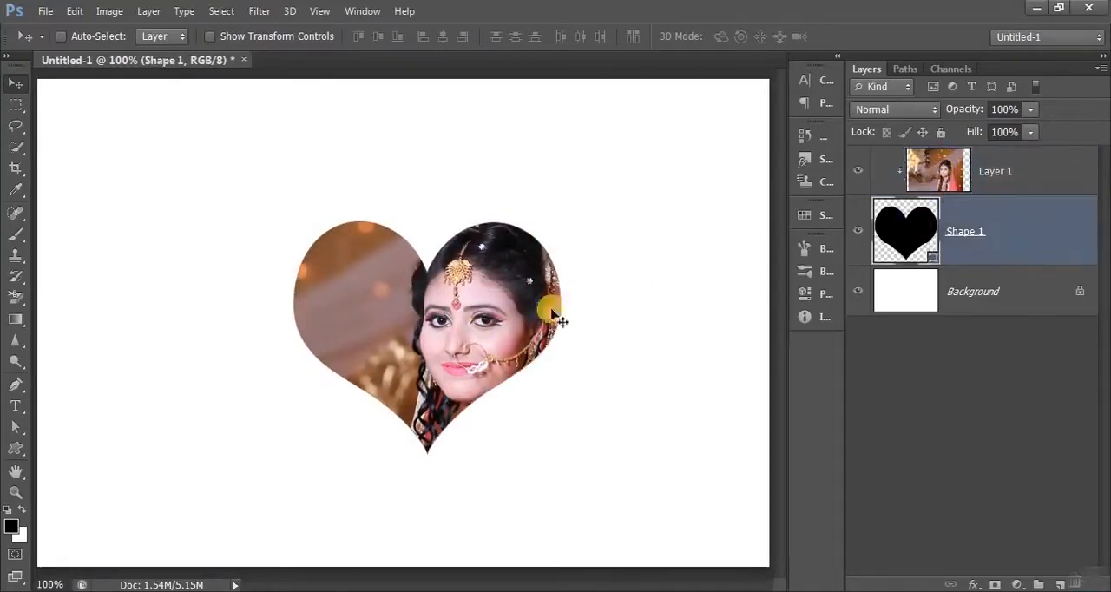
drag(393, 232, 491, 295)
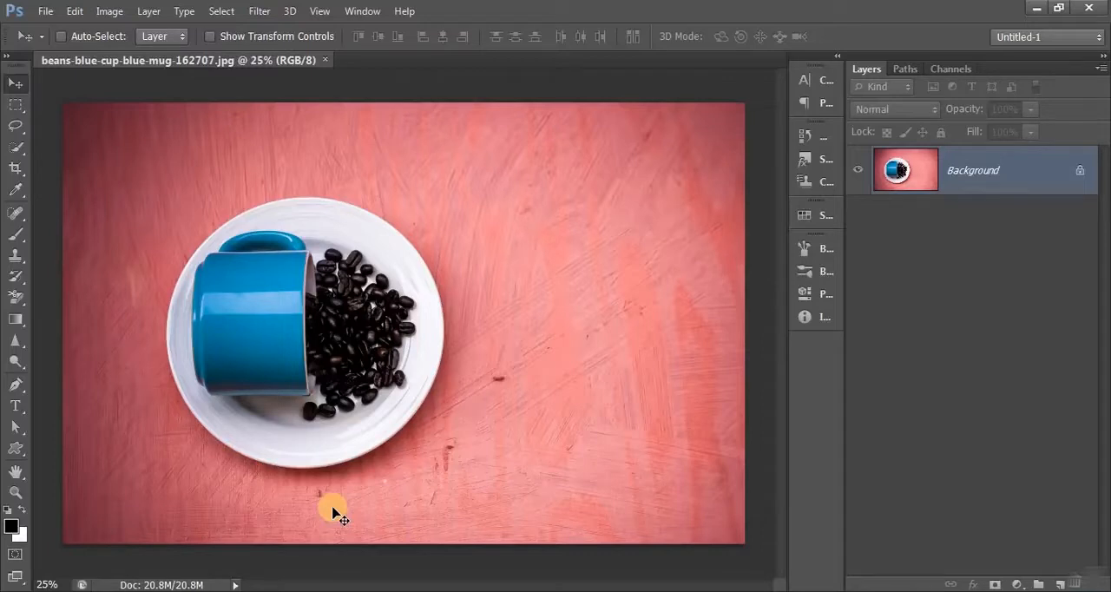
- Trace the plate's outline with a closed Pen tool path and apply it to Layer 0 as a vector mask
click(16, 385)
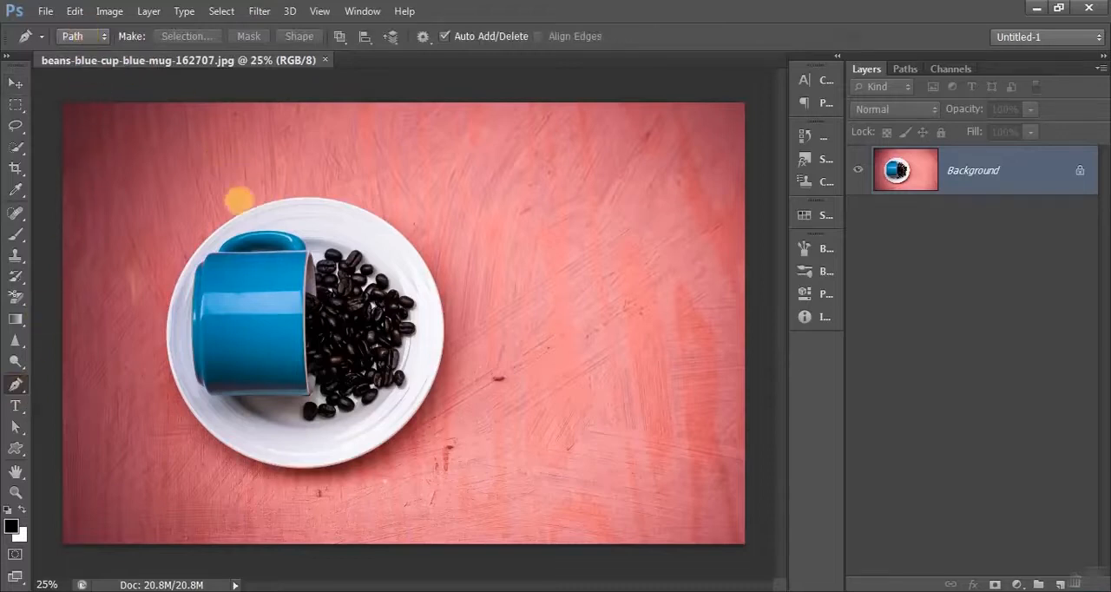
click(253, 208)
click(429, 273)
drag(459, 350, 488, 385)
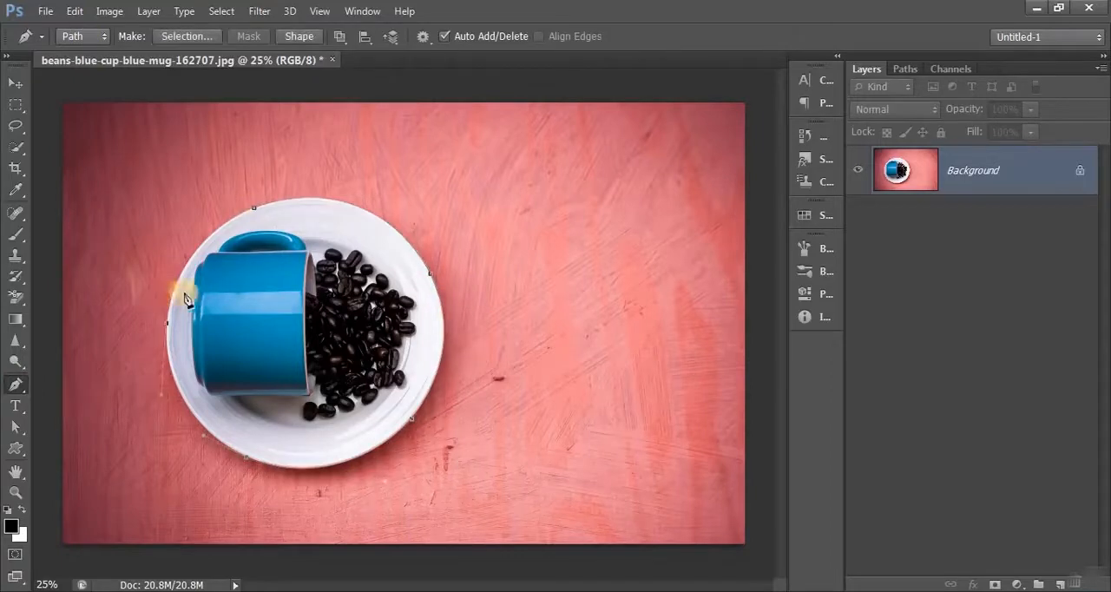
drag(252, 208, 318, 179)
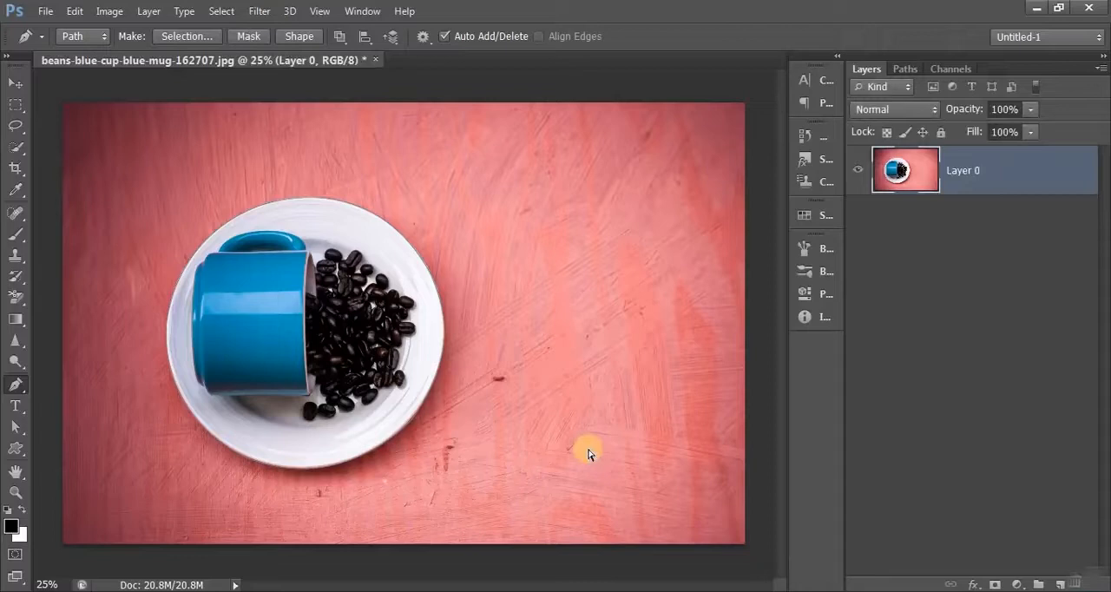
click(996, 585)
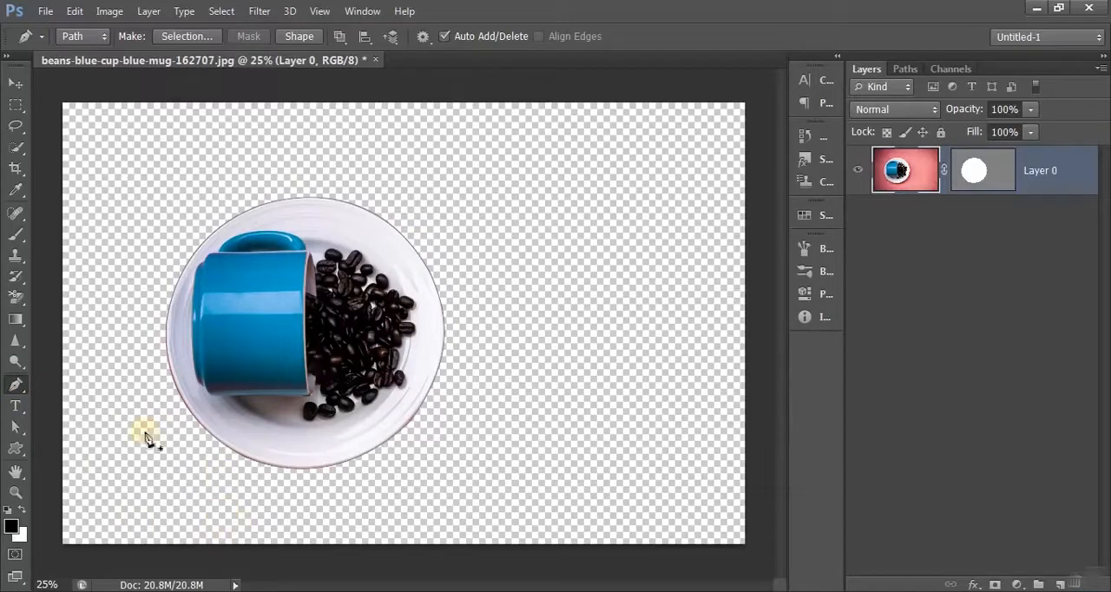
- Adjust the direction handle of the vector mask's path along the plate's upper rim
click(16, 426)
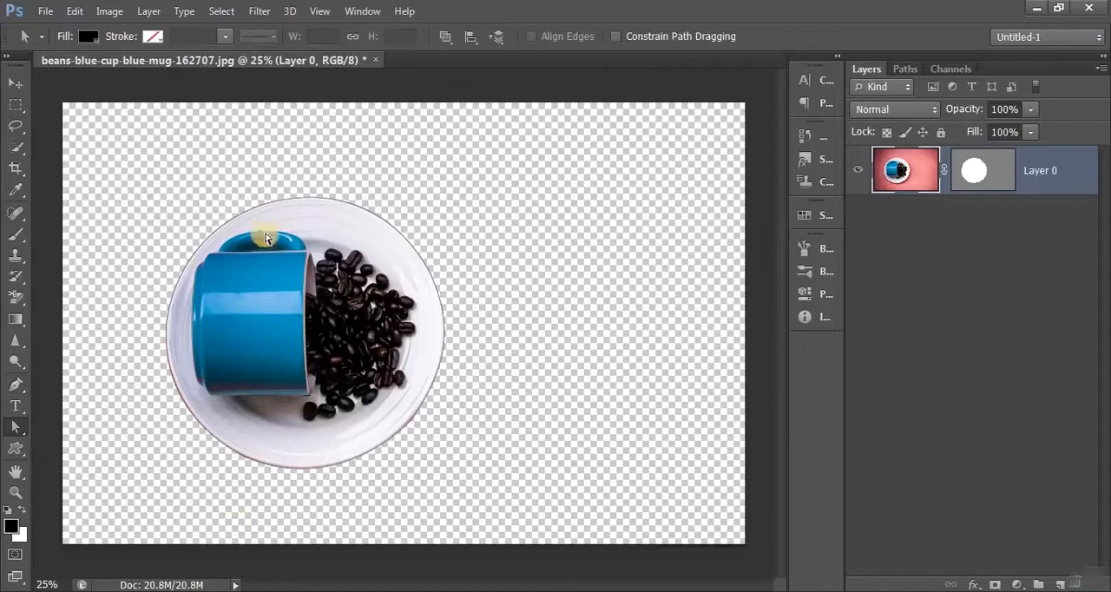
click(373, 211)
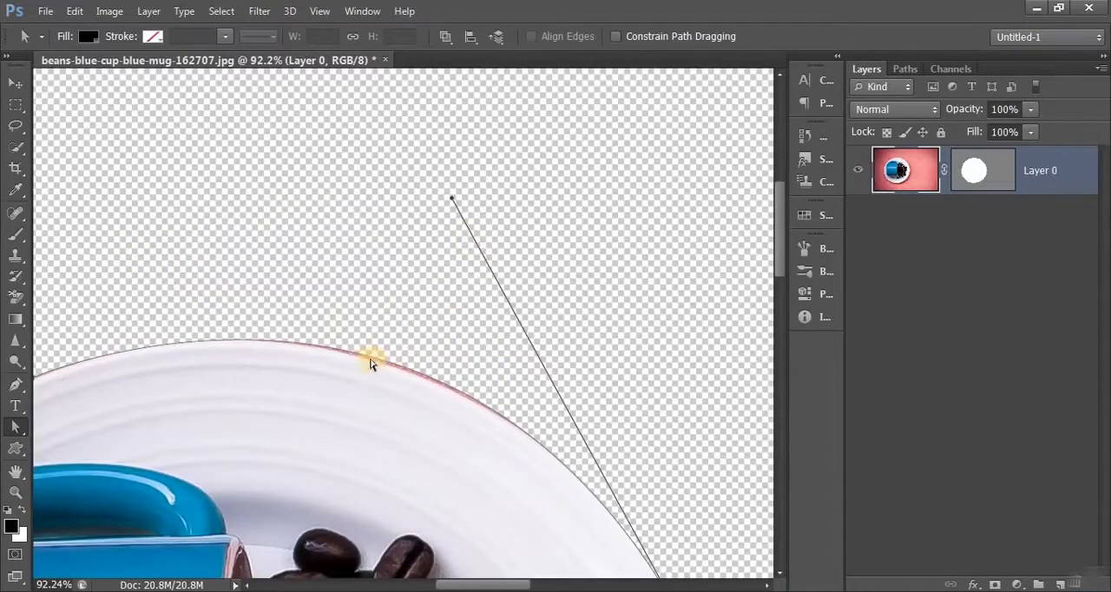
key(p)
click(982, 170)
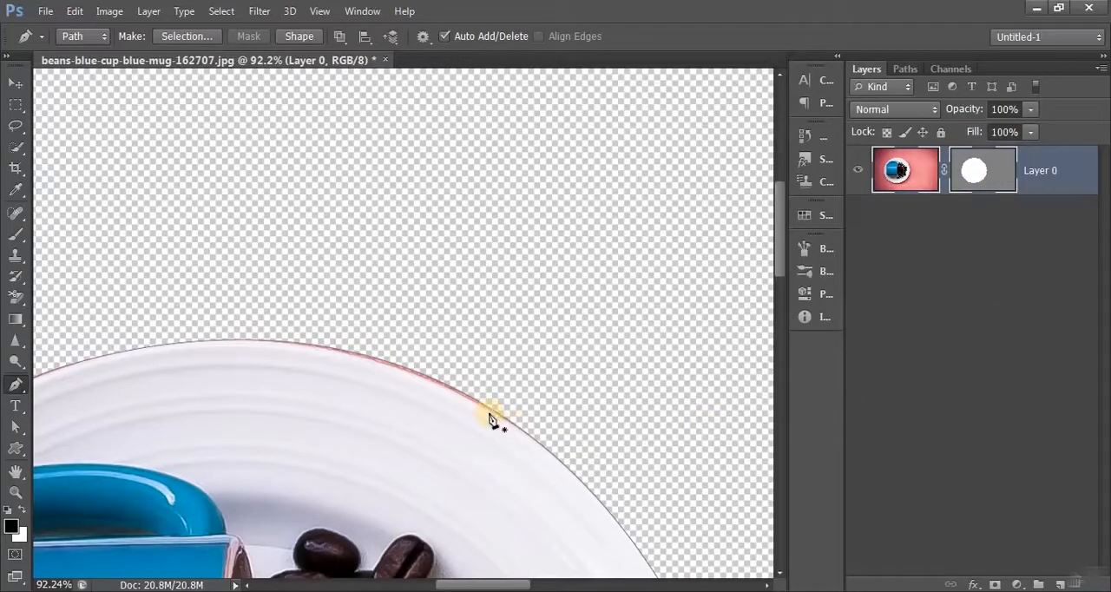
click(470, 401)
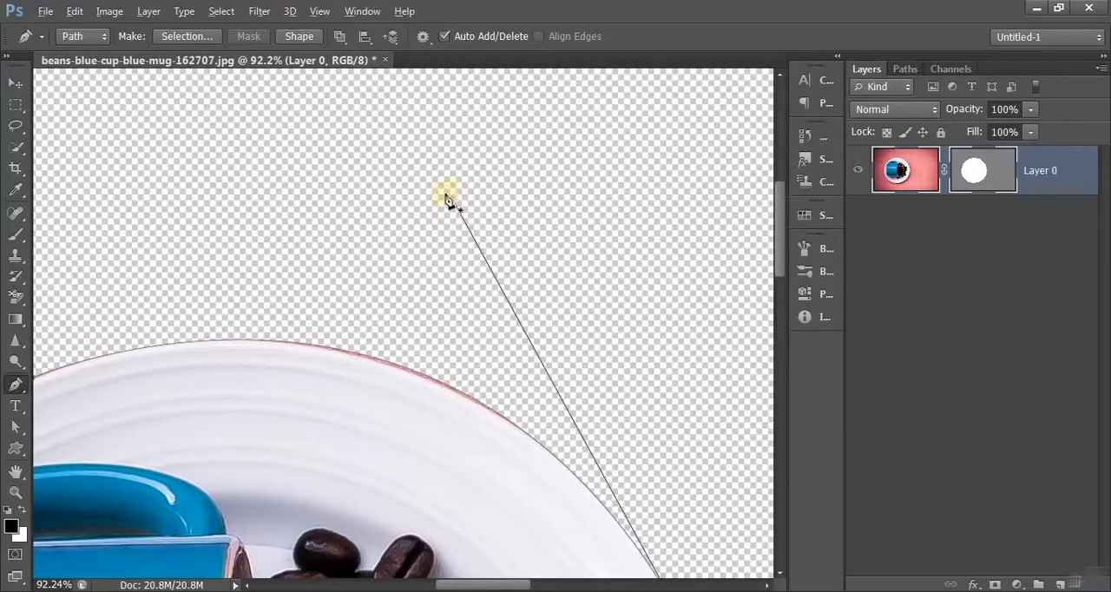
drag(452, 204, 459, 204)
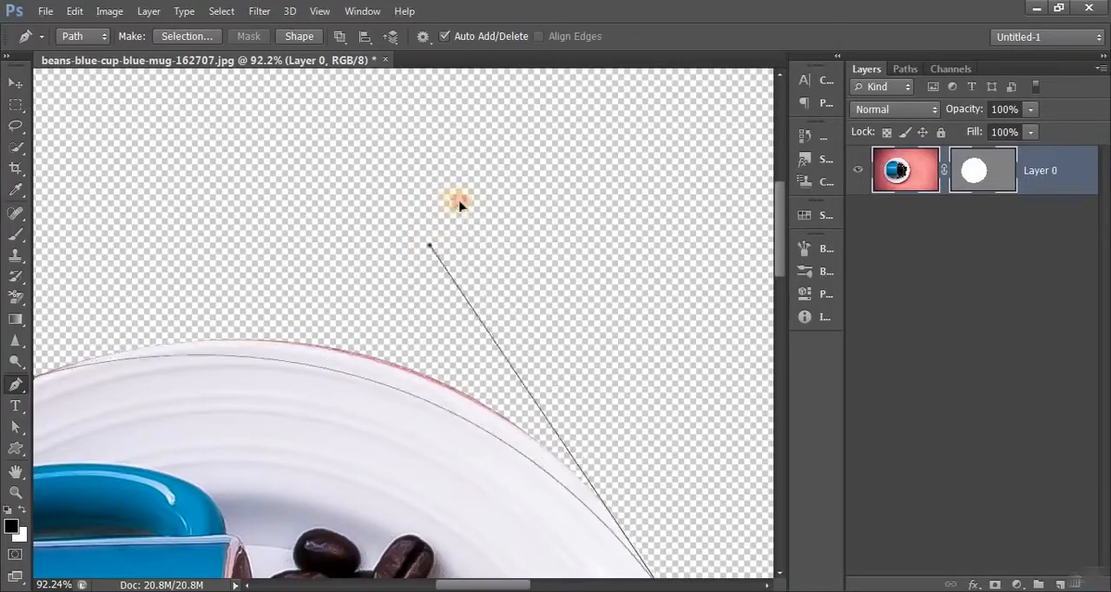
- Delete the vector mask from Layer 0, and add both a layer mask and a vector mask from the plate path
key(ctrl+0)
key(Delete)
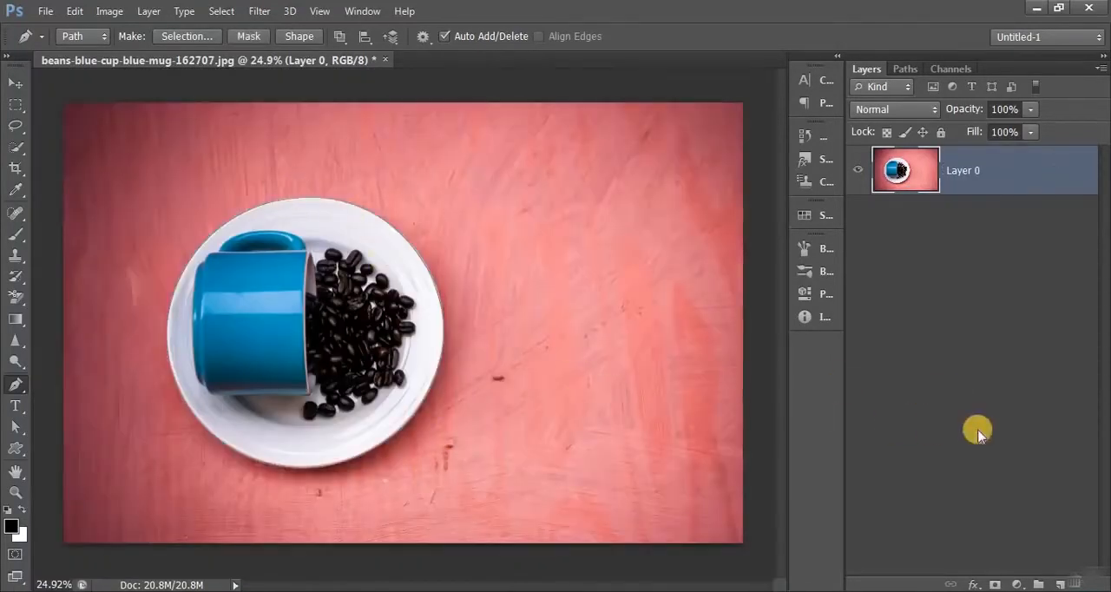
click(993, 584)
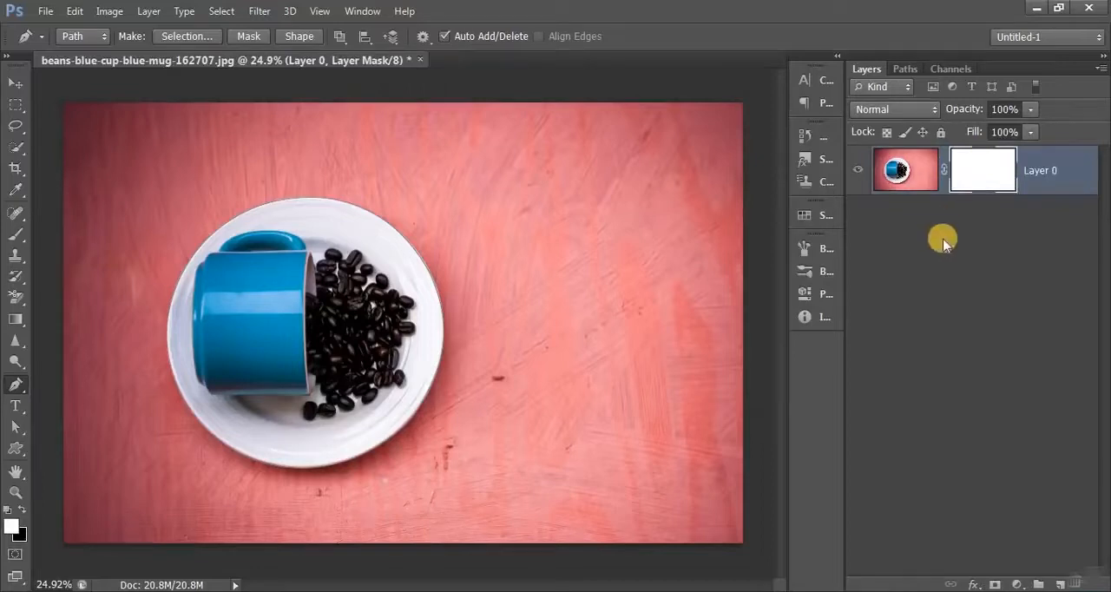
click(996, 584)
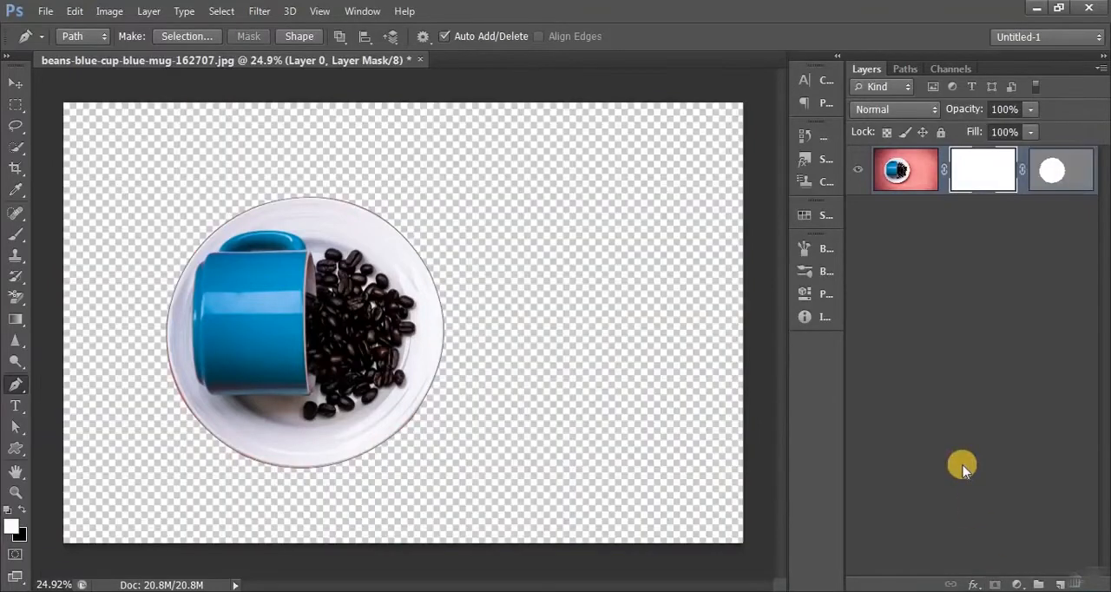
click(1058, 171)
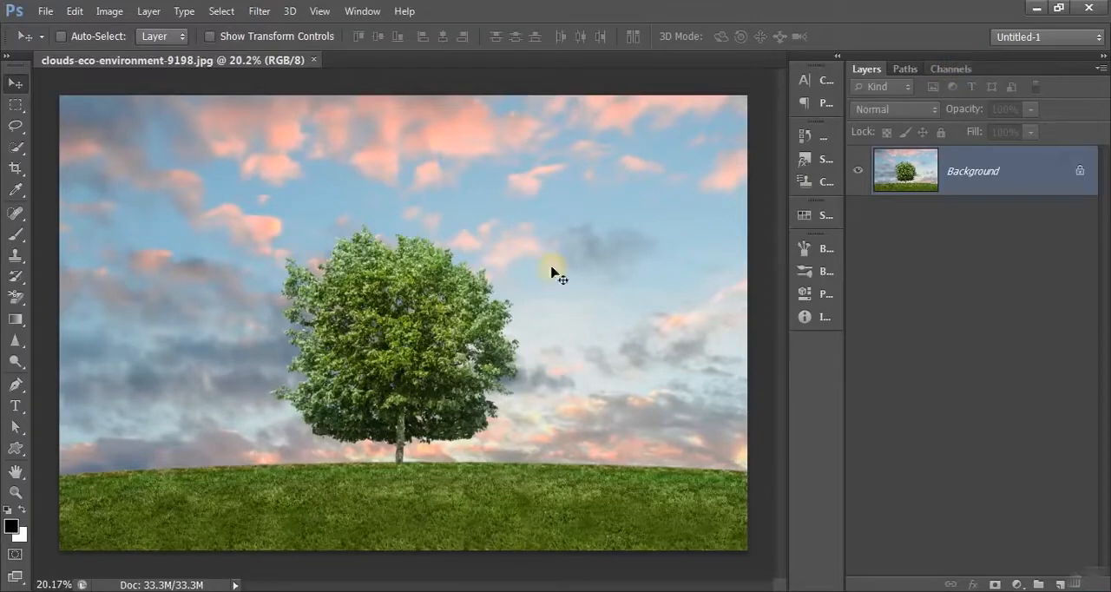
- Examine the Red, Green and Blue channels of the tree photo one at a time
click(359, 12)
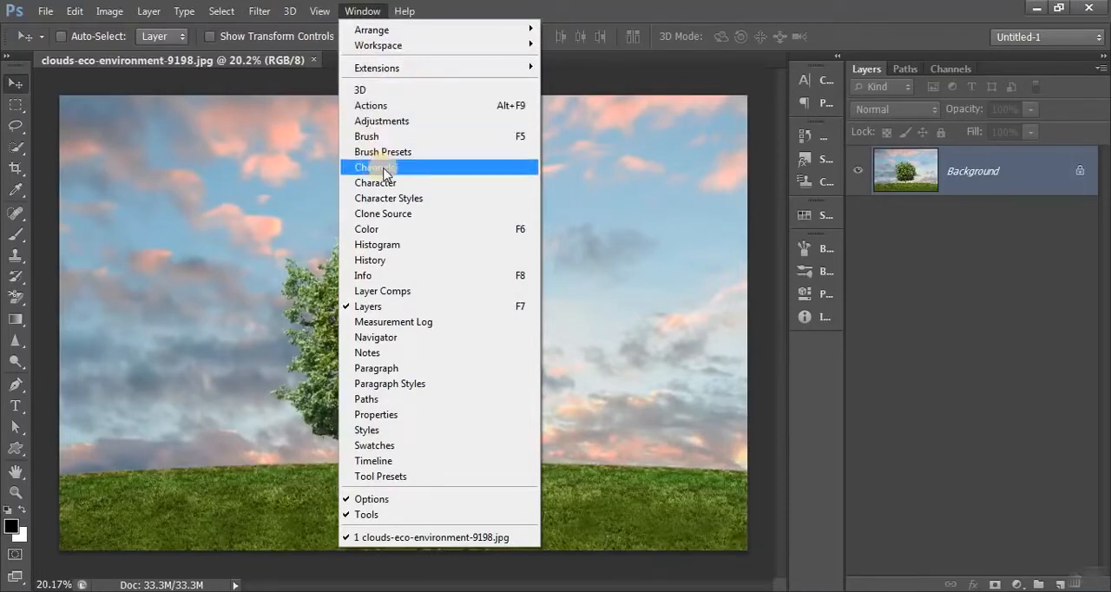
click(949, 70)
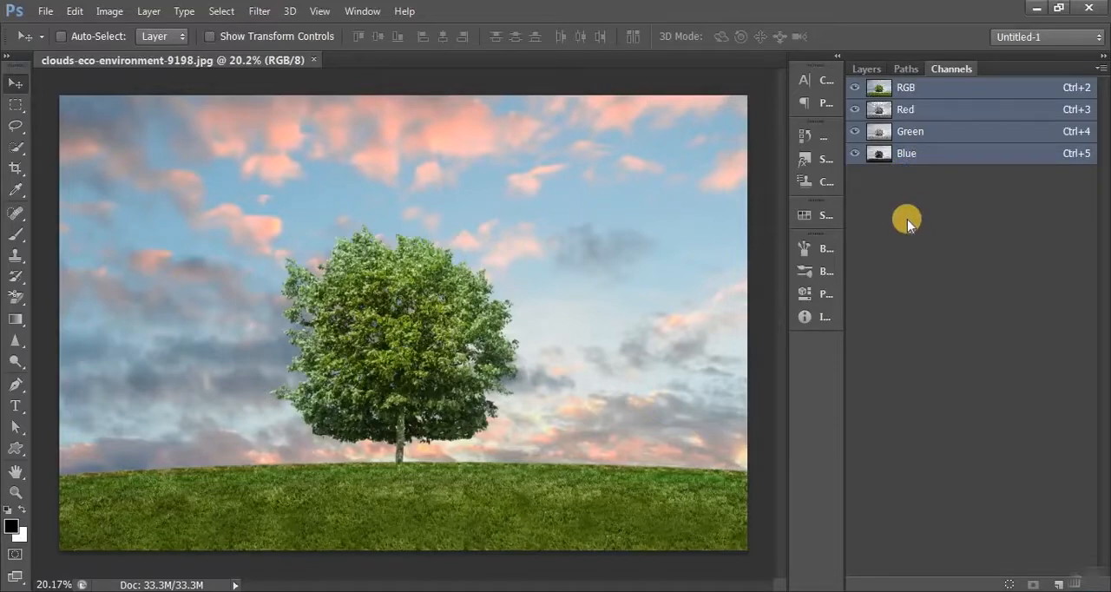
click(955, 116)
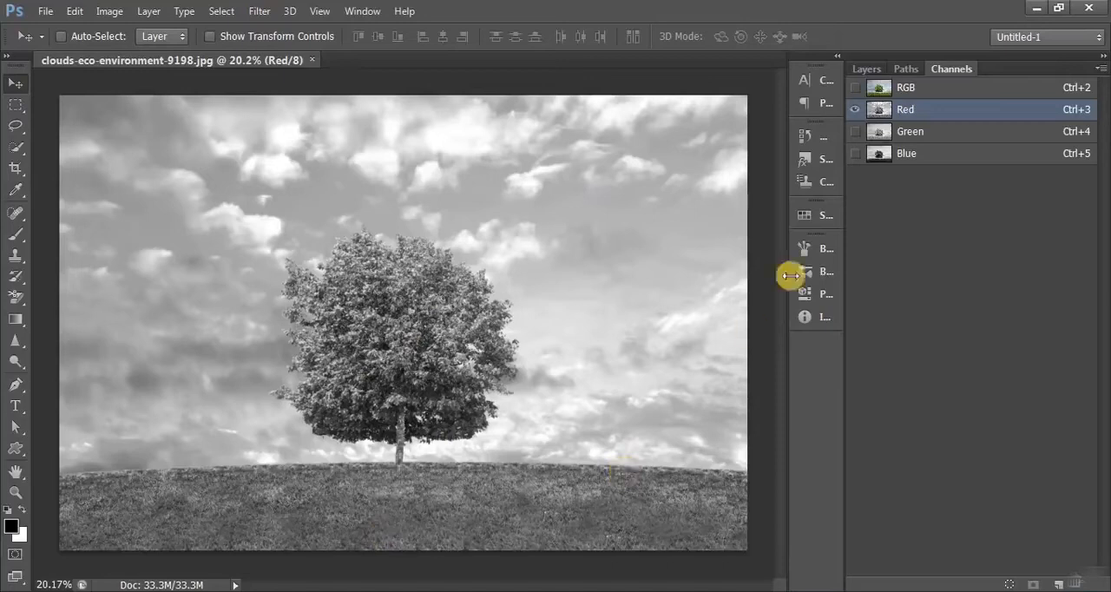
click(935, 138)
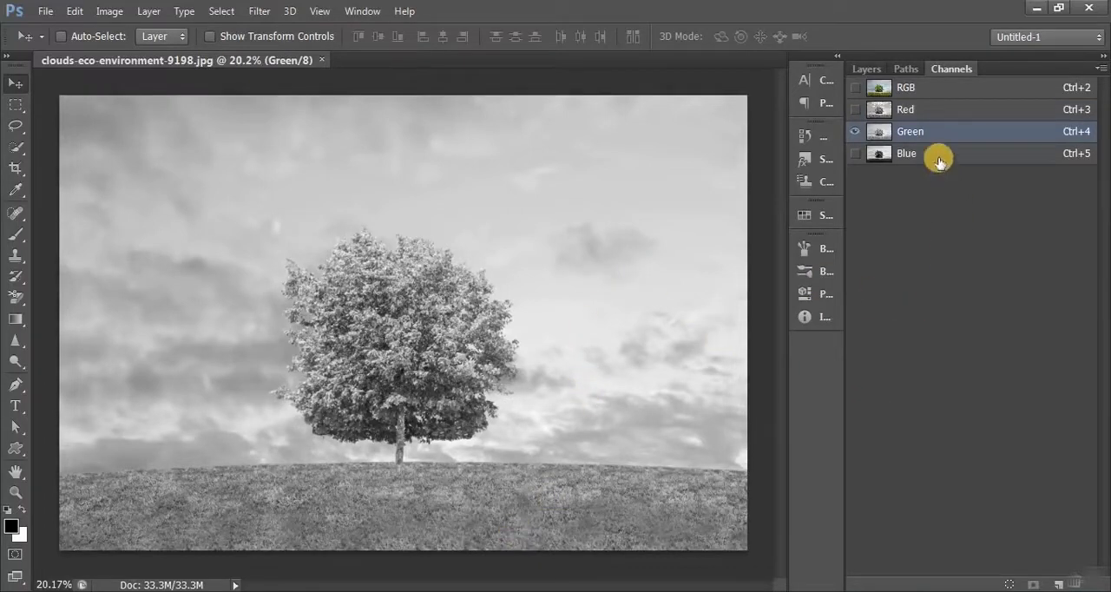
key(ctrl+5)
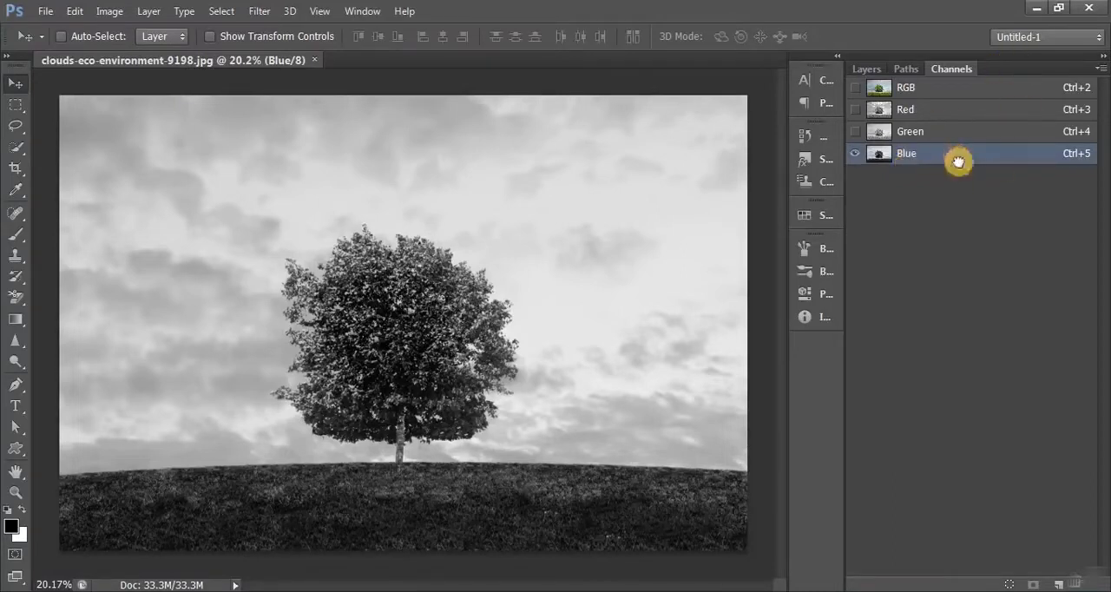
- Duplicate the Blue channel and paint the sky white on the copy with an 800 px brush in Overlay mode
drag(957, 162, 1055, 579)
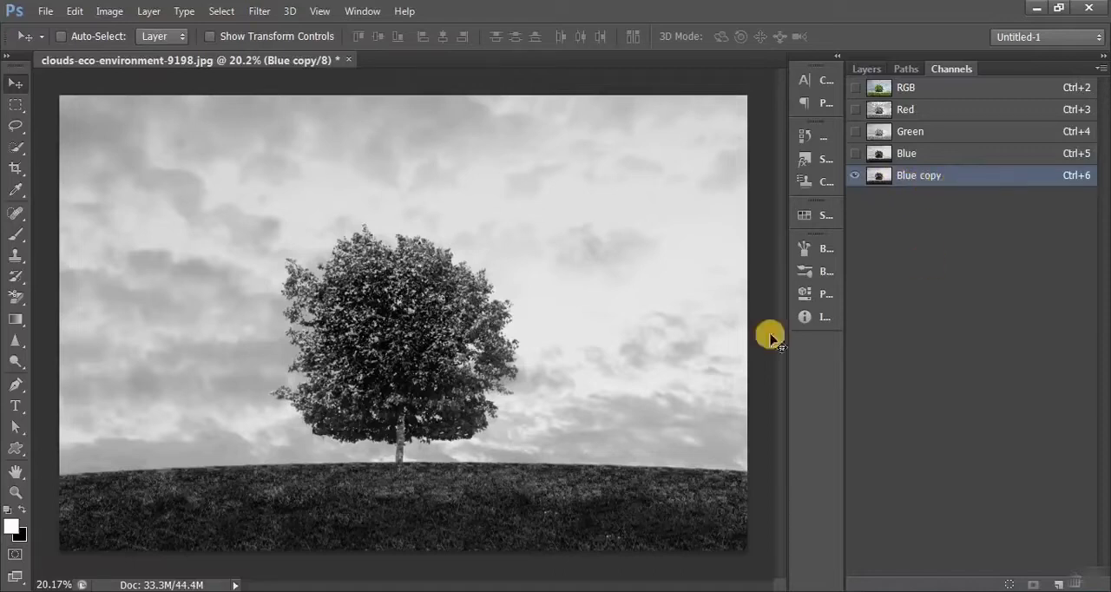
click(17, 233)
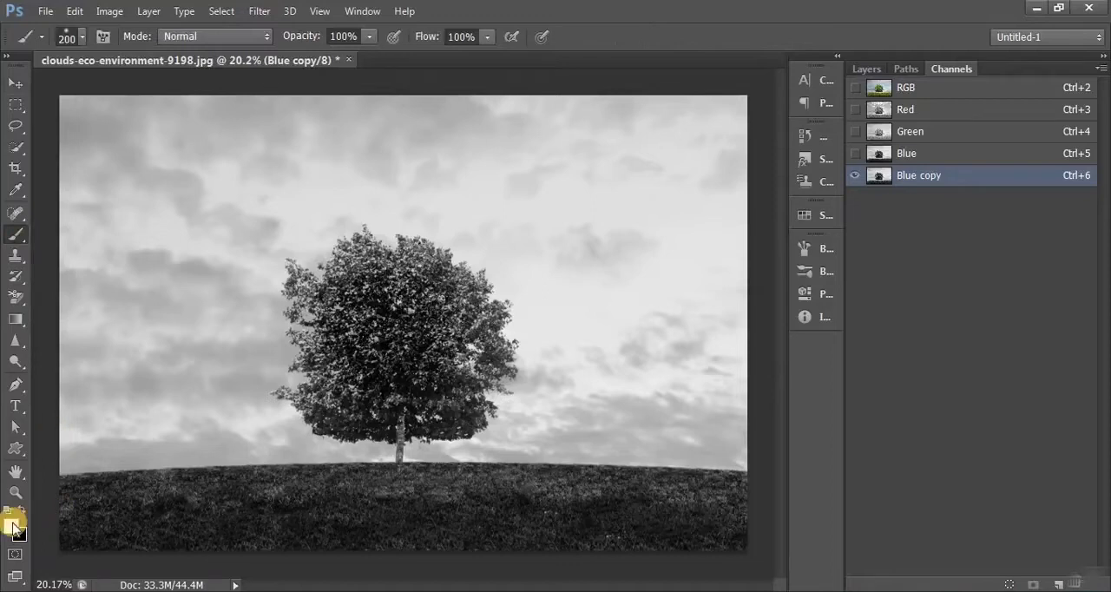
click(223, 39)
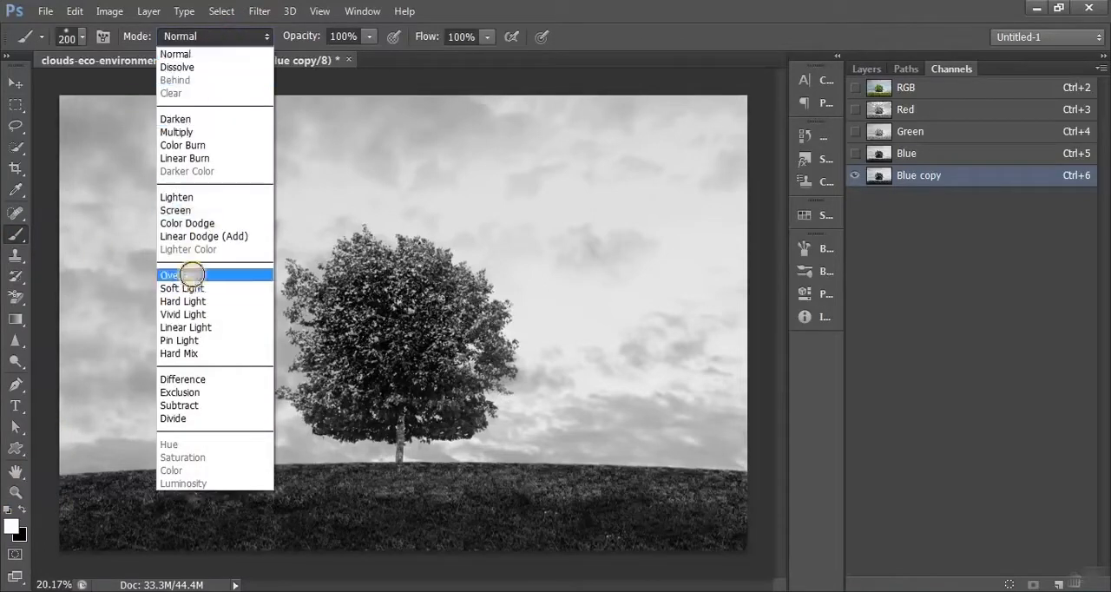
click(192, 274)
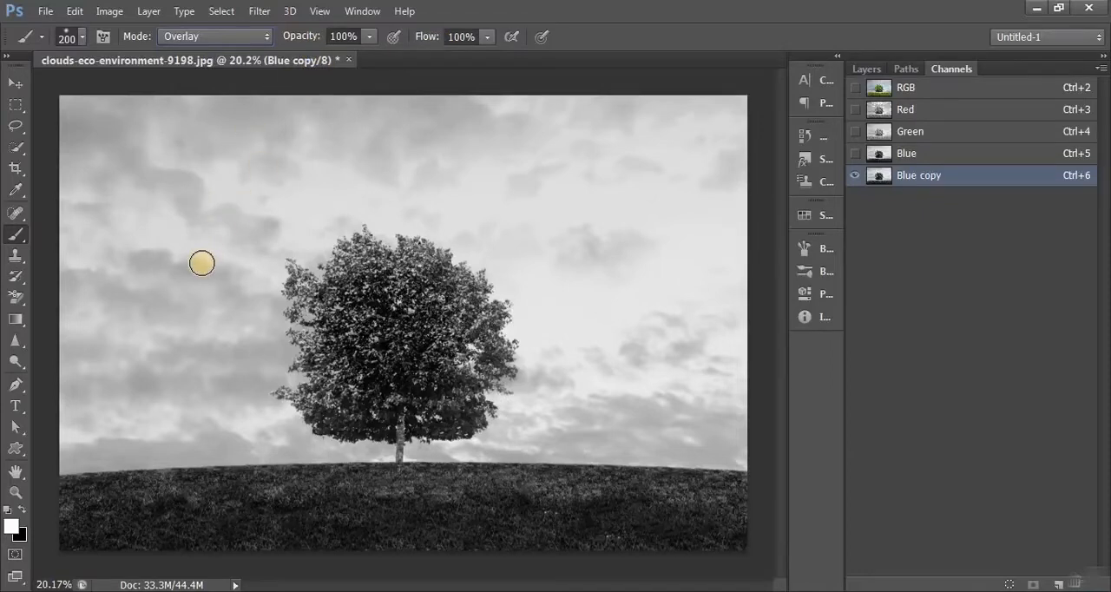
key(bracketright)
key(bracketright)
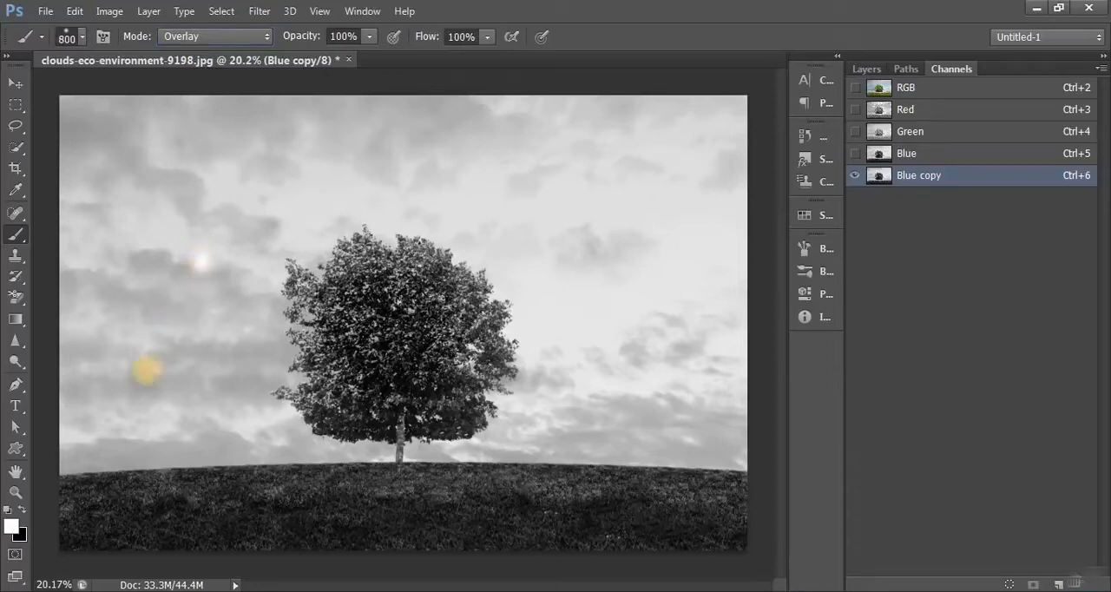
mouse_move(134, 262)
mouse_down()
mouse_move(114, 297)
mouse_move(177, 216)
mouse_move(129, 135)
mouse_move(89, 238)
mouse_move(116, 292)
mouse_move(224, 310)
mouse_move(315, 189)
mouse_move(349, 273)
mouse_move(358, 394)
mouse_move(358, 325)
mouse_move(466, 414)
mouse_move(464, 247)
mouse_move(513, 364)
mouse_move(379, 186)
mouse_move(275, 104)
mouse_move(335, 214)
mouse_move(671, 140)
mouse_move(728, 270)
mouse_move(619, 370)
mouse_move(630, 383)
mouse_up()
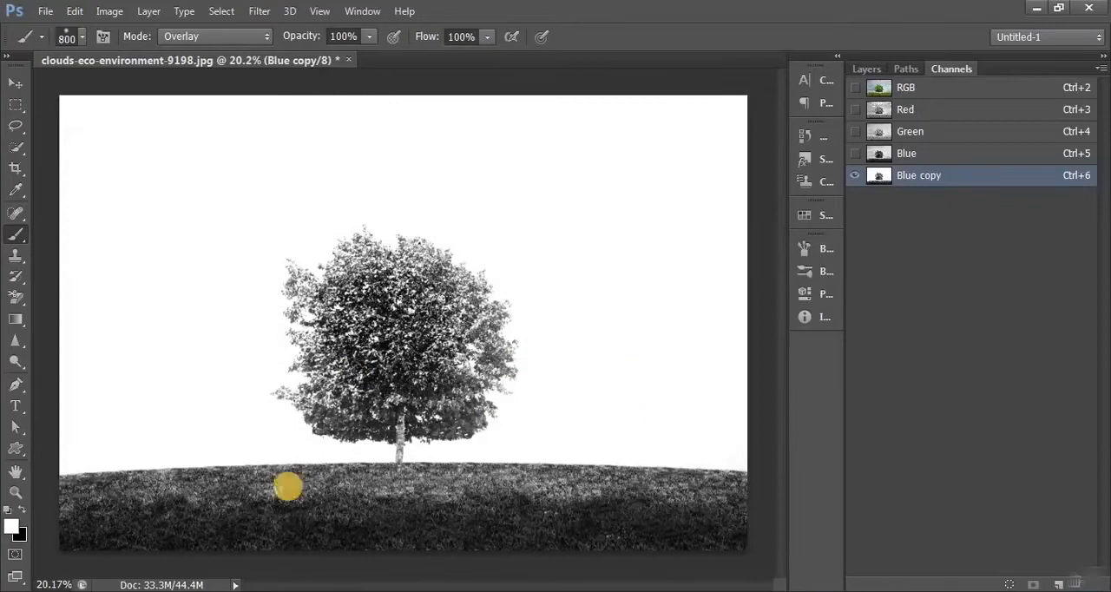
- Paint black over the grass and the tree in the Blue copy channel with the Overlay brush
click(22, 512)
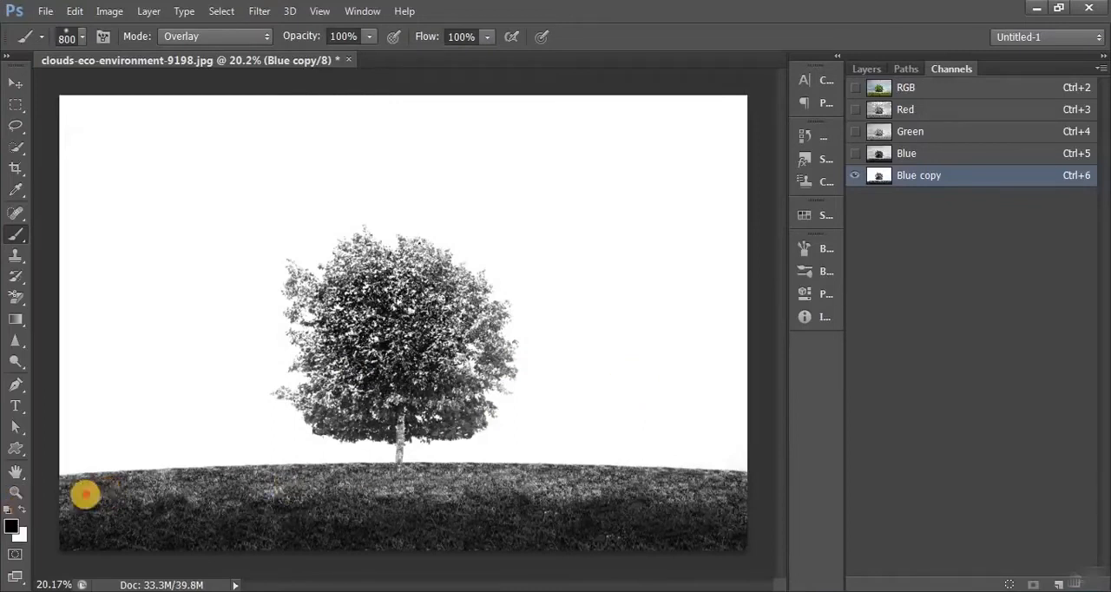
mouse_move(87, 494)
mouse_down()
mouse_move(300, 506)
mouse_move(647, 497)
mouse_move(738, 511)
mouse_move(52, 498)
mouse_up()
mouse_move(337, 343)
mouse_down()
mouse_move(314, 414)
mouse_move(370, 241)
mouse_move(397, 227)
mouse_move(469, 273)
mouse_move(441, 381)
mouse_move(471, 416)
mouse_up()
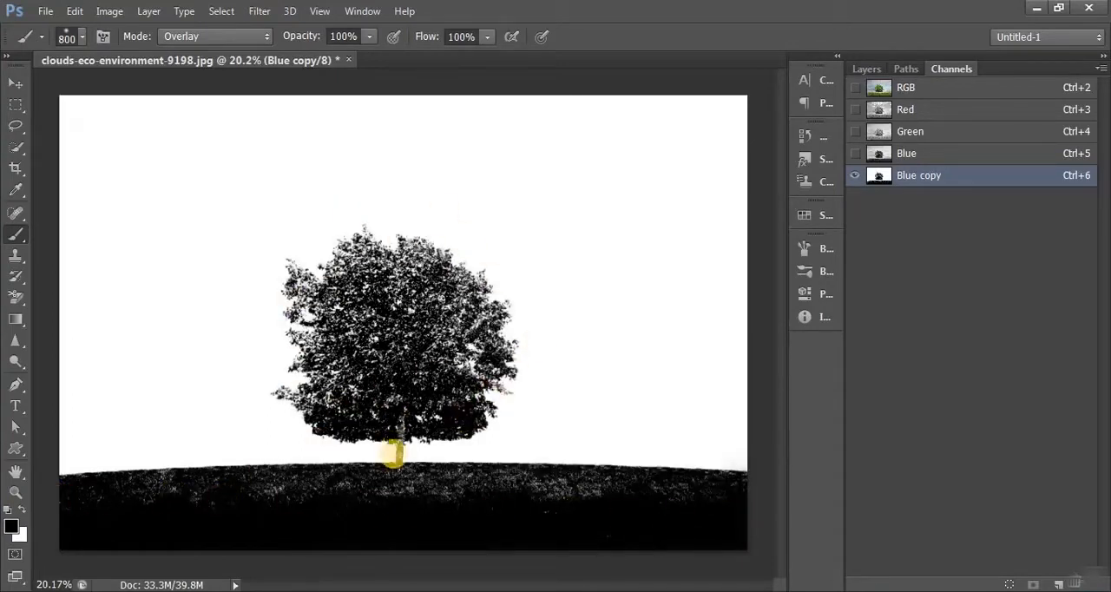
- Paint the remaining light specks on the ground and trunk solid black with a hard-edged brush in Normal mode
click(213, 39)
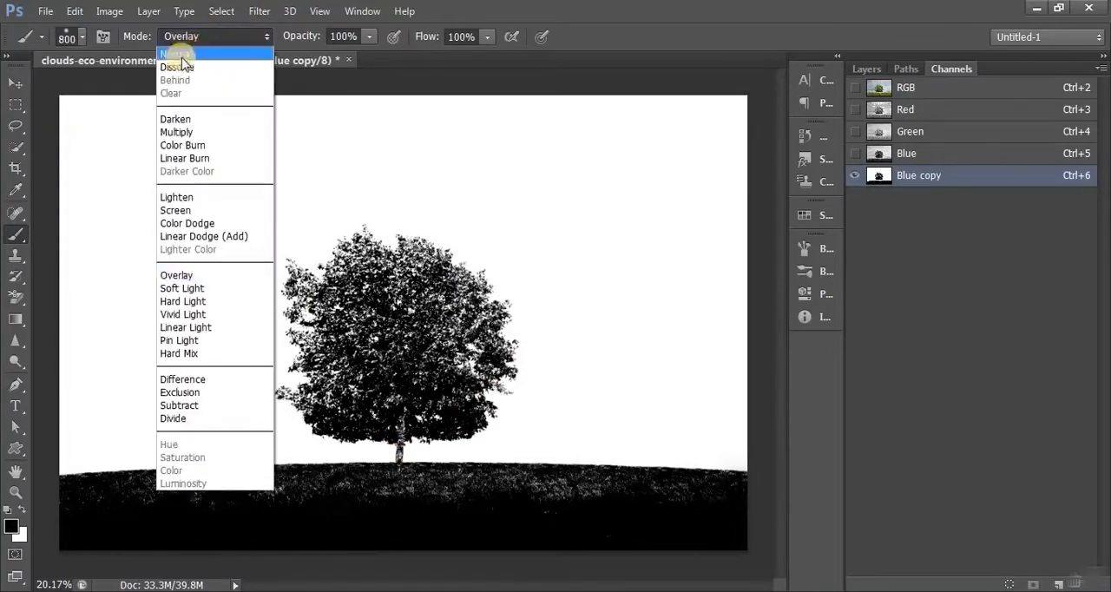
click(181, 55)
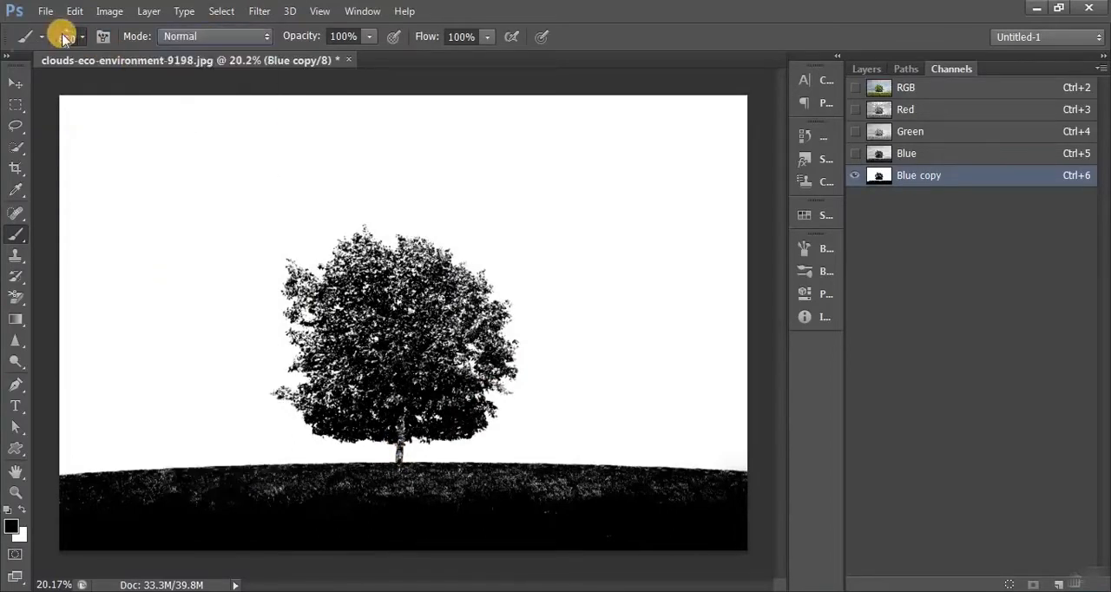
click(62, 36)
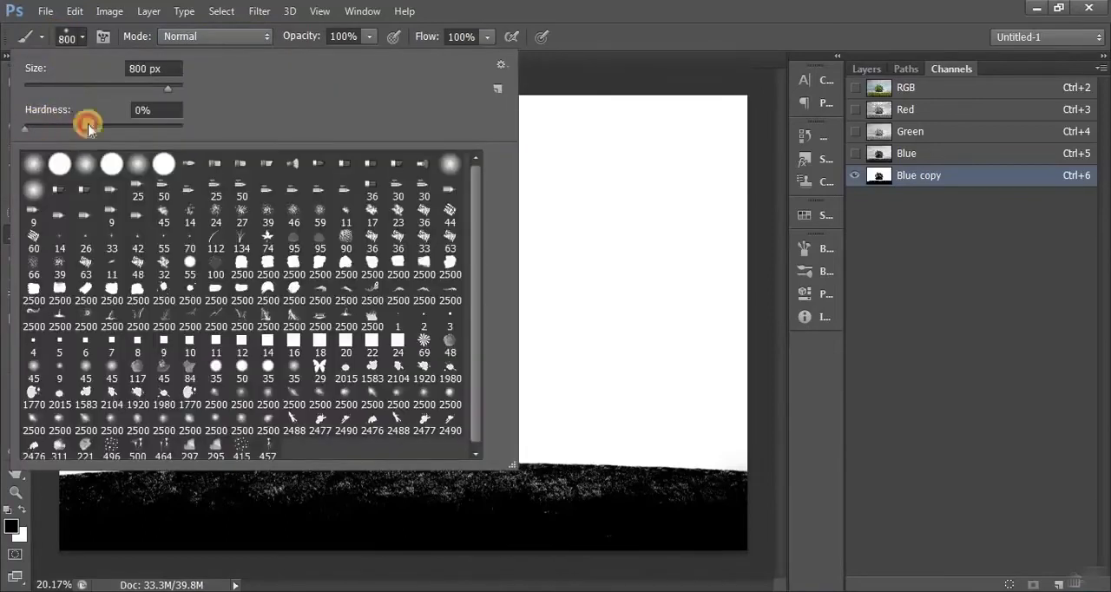
drag(87, 126, 207, 130)
click(59, 36)
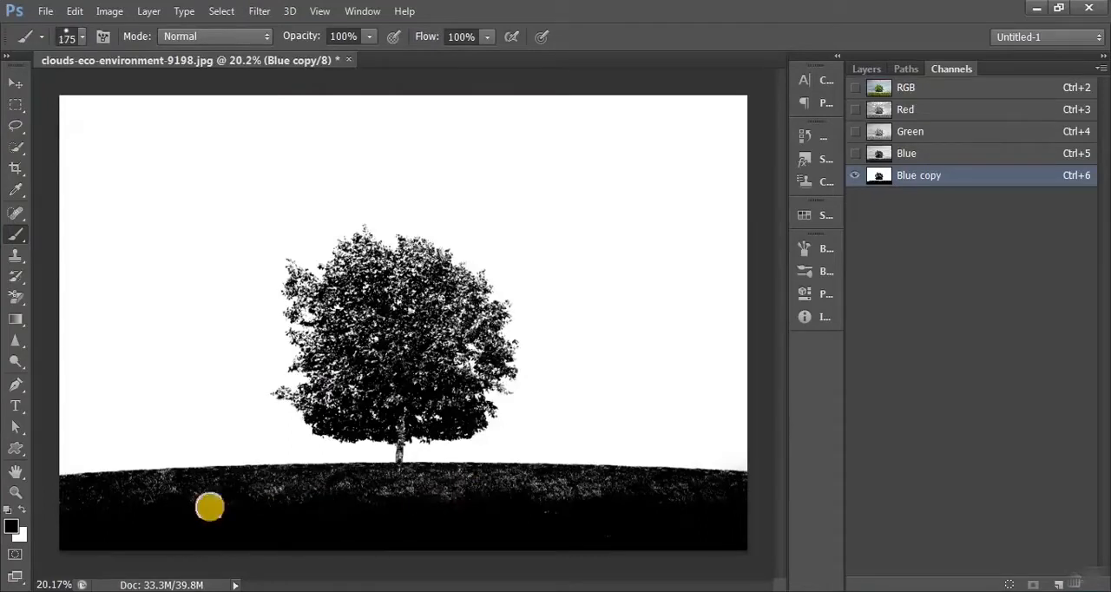
mouse_move(98, 493)
mouse_down()
mouse_move(177, 496)
mouse_move(189, 484)
mouse_move(72, 495)
mouse_move(88, 512)
mouse_up()
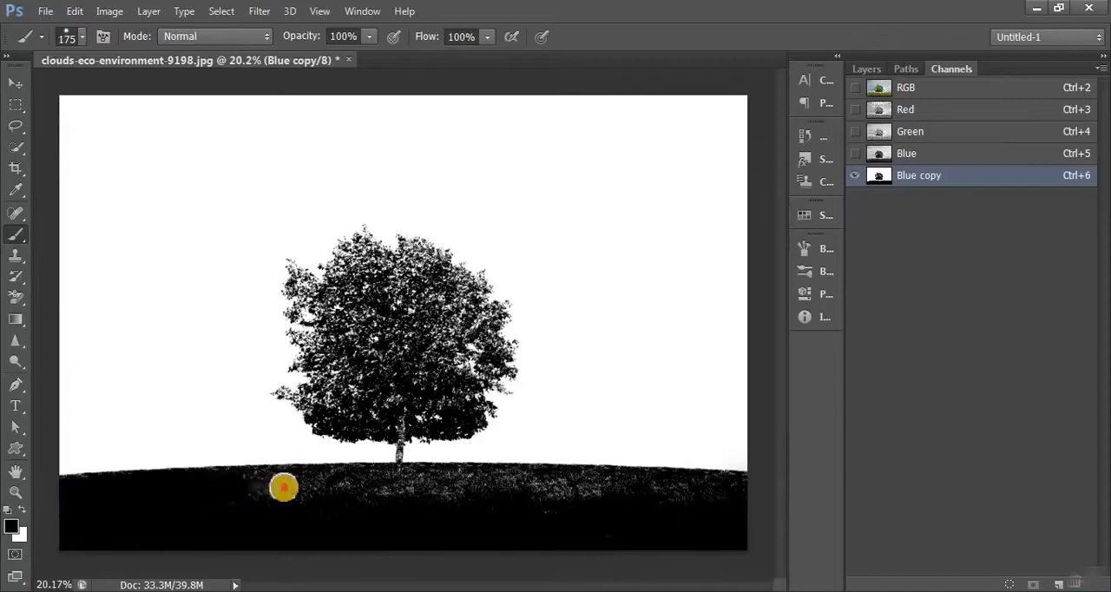
scroll(397, 454, up, 5)
scroll(400, 455, up, 6)
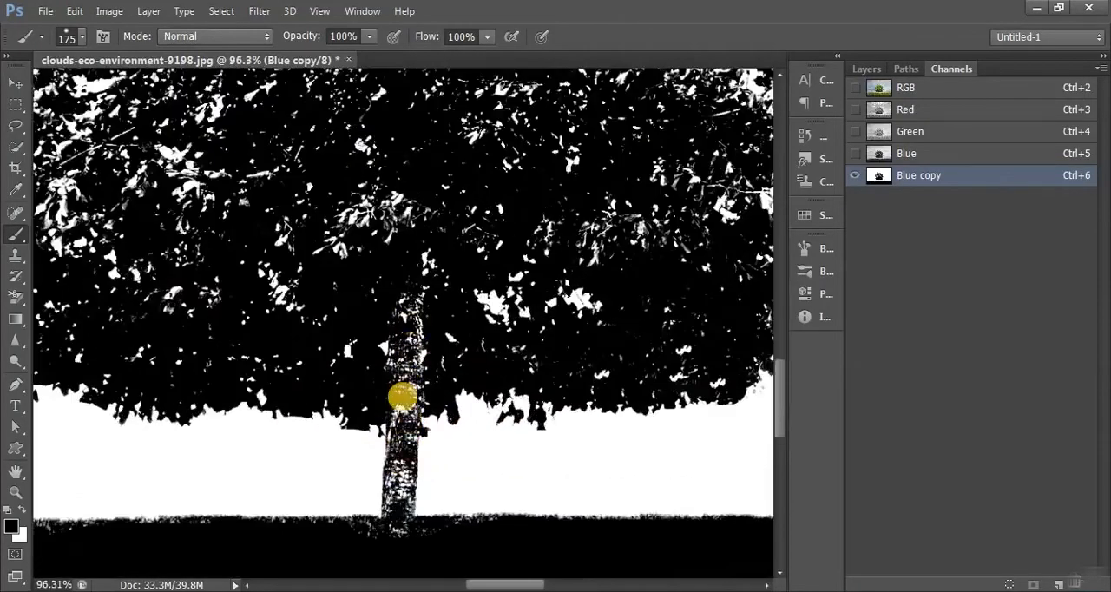
mouse_move(402, 397)
mouse_down()
mouse_move(410, 301)
mouse_move(396, 504)
mouse_move(337, 539)
mouse_move(404, 545)
mouse_up()
scroll(489, 468, down, 8)
scroll(488, 468, up, 1)
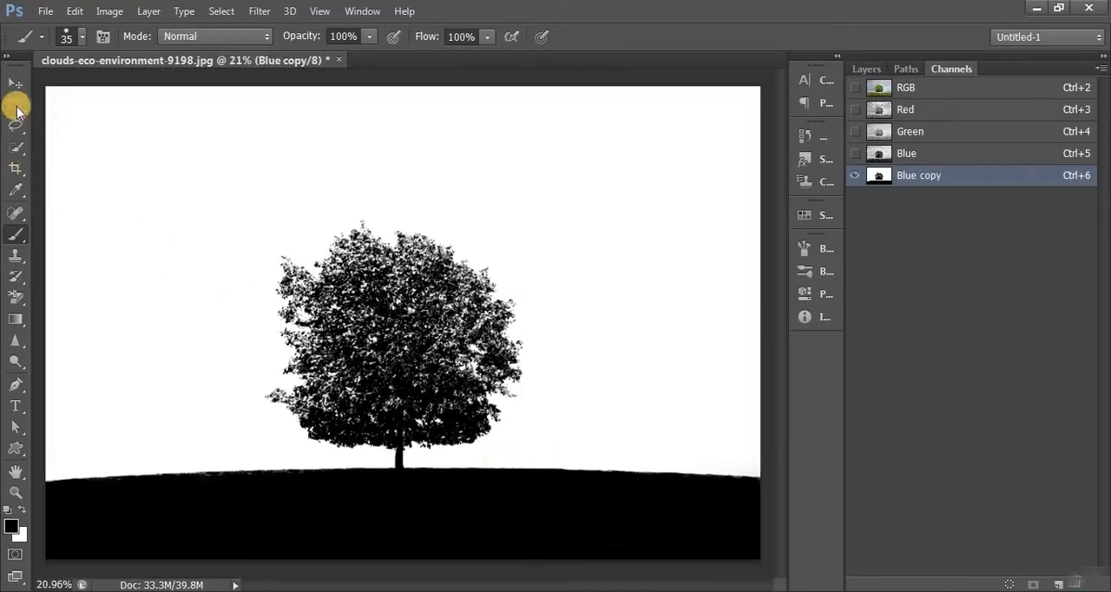
- Load the Blue copy channel as a selection, invert it, and add it as a layer mask to the tree photo's layer
click(16, 105)
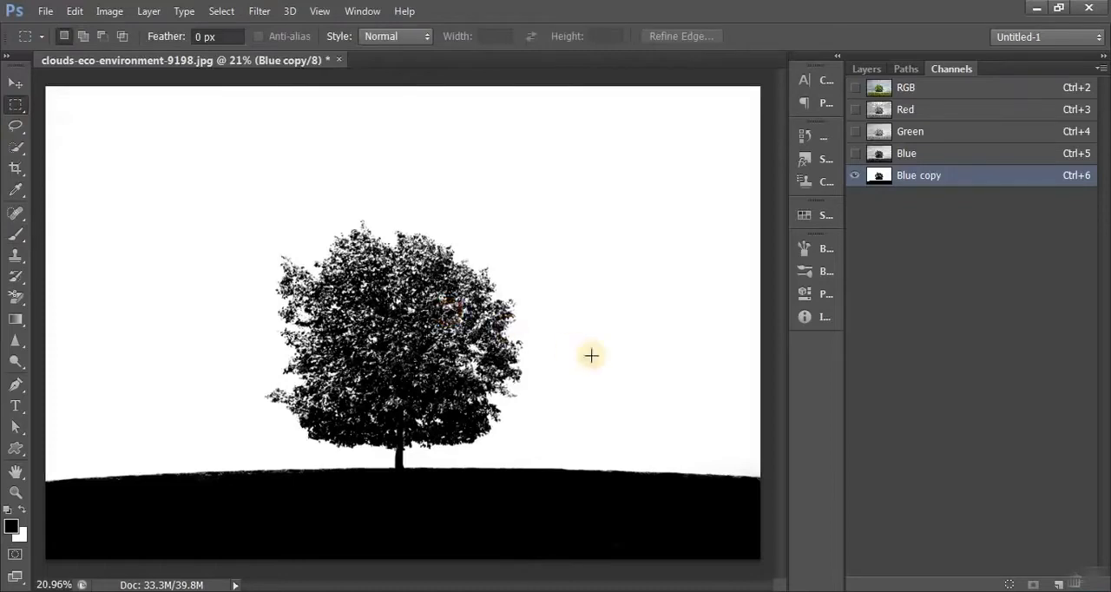
ctrl+click(876, 177)
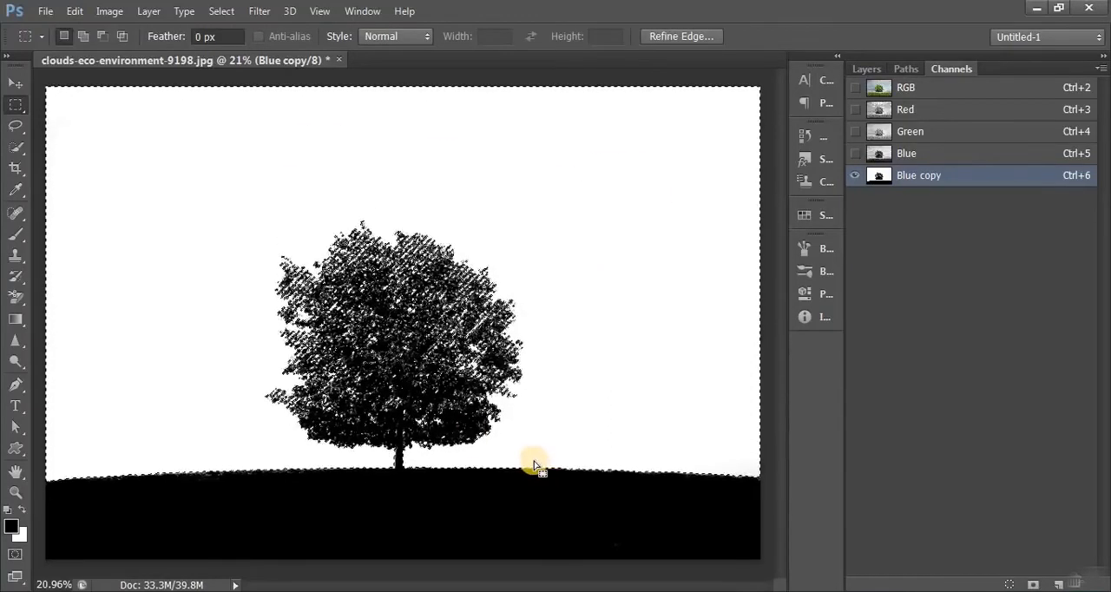
key(ctrl+shift+i)
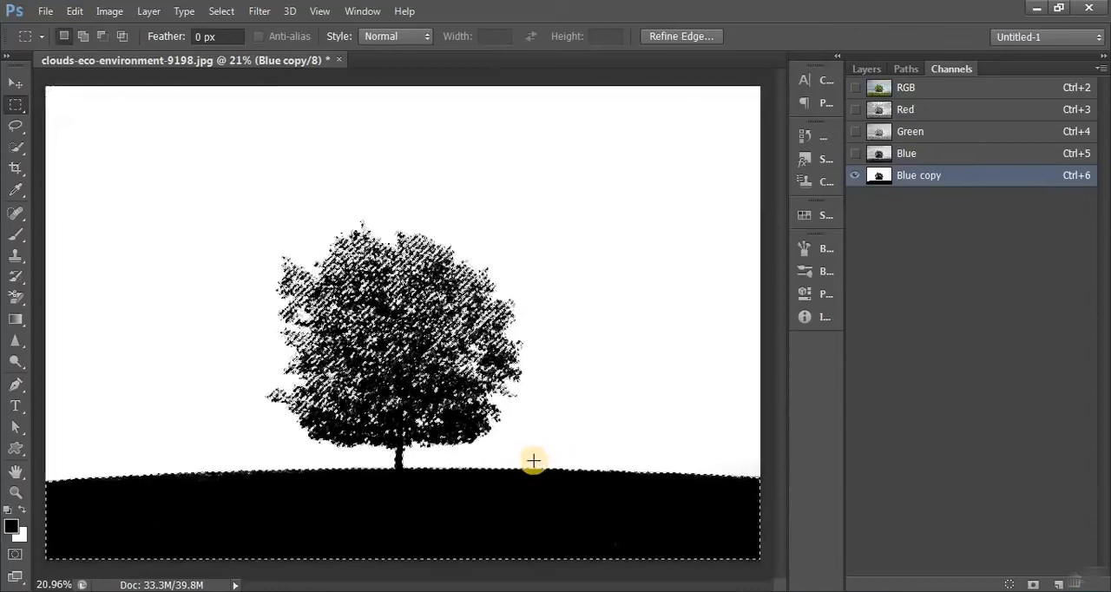
click(866, 68)
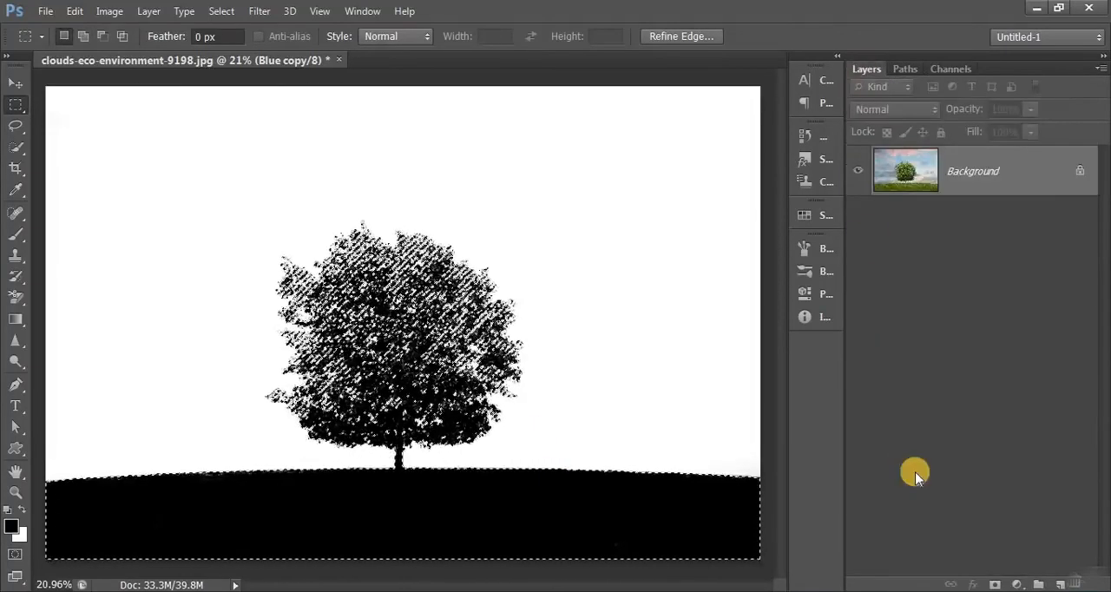
click(992, 579)
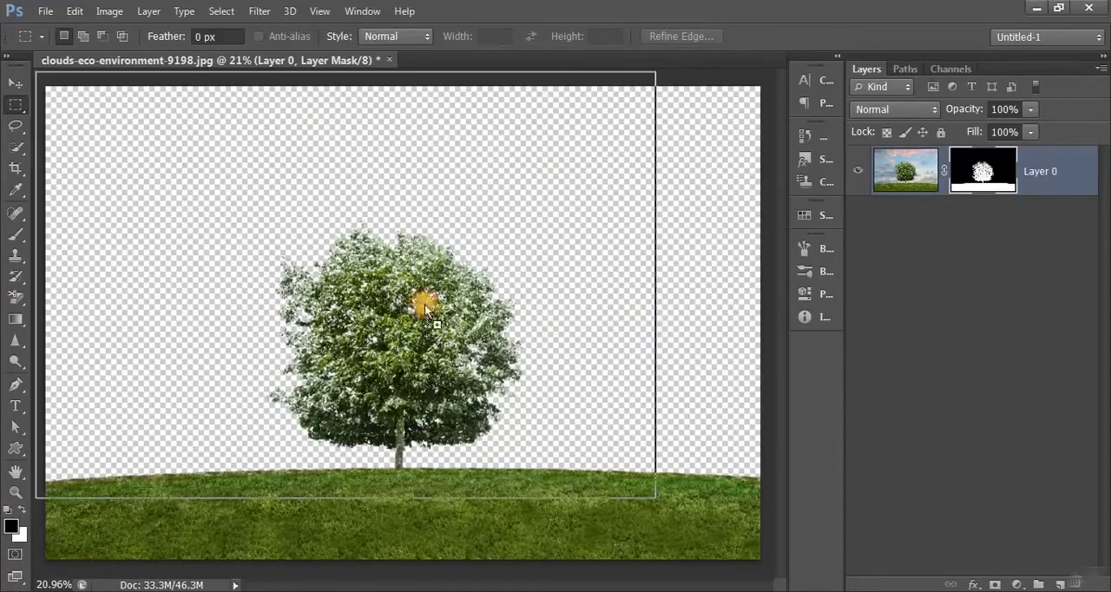
- Place the blue sky image, scale it to about 133% to cover the canvas, and move it below Layer 0
drag(424, 302, 447, 310)
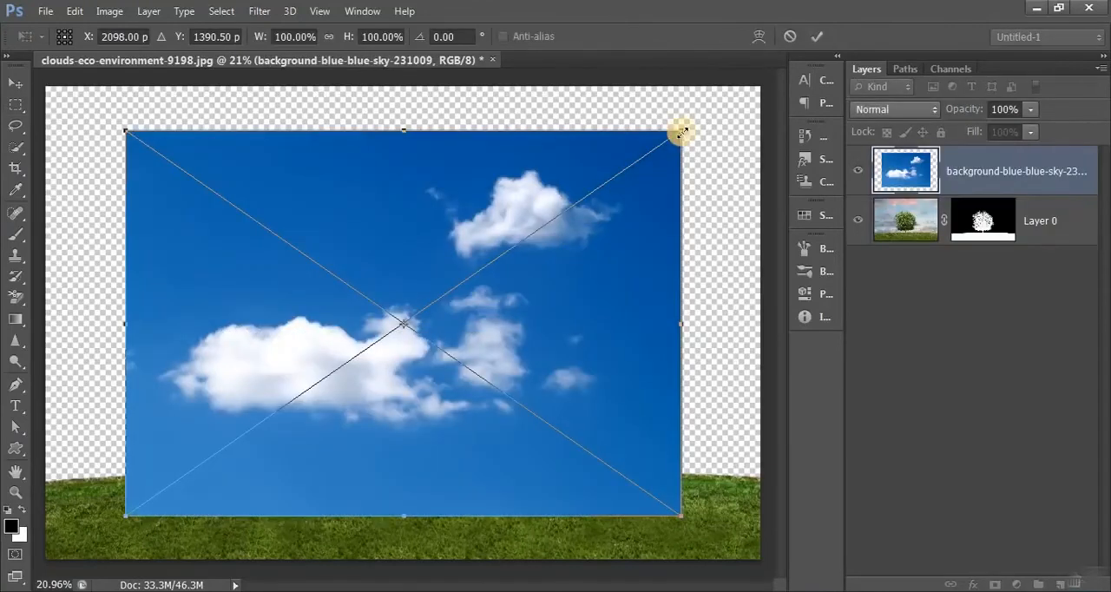
drag(683, 130, 794, 89)
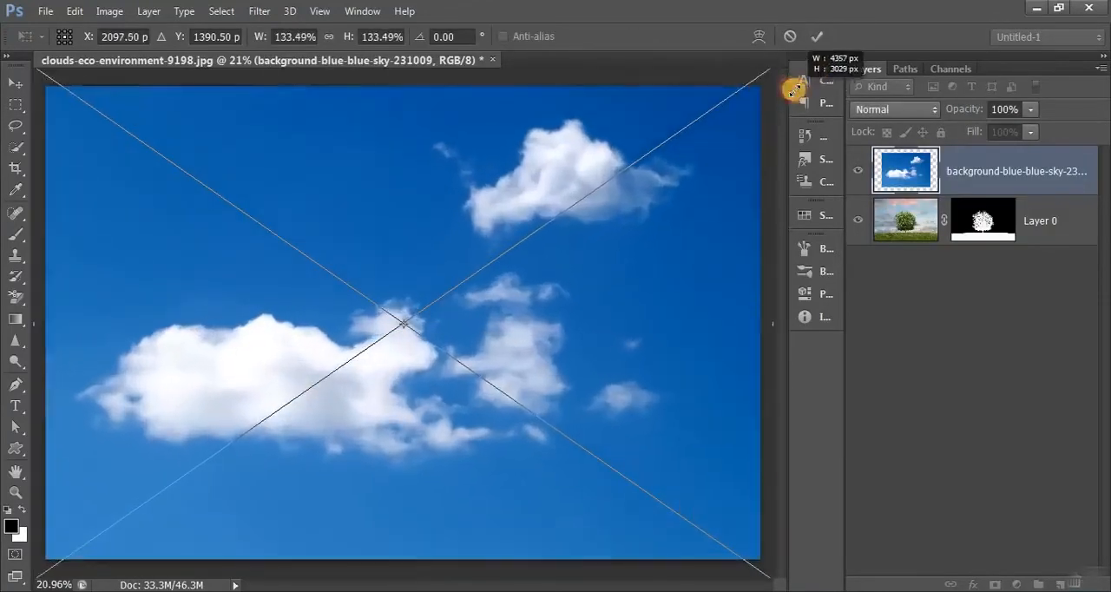
click(816, 36)
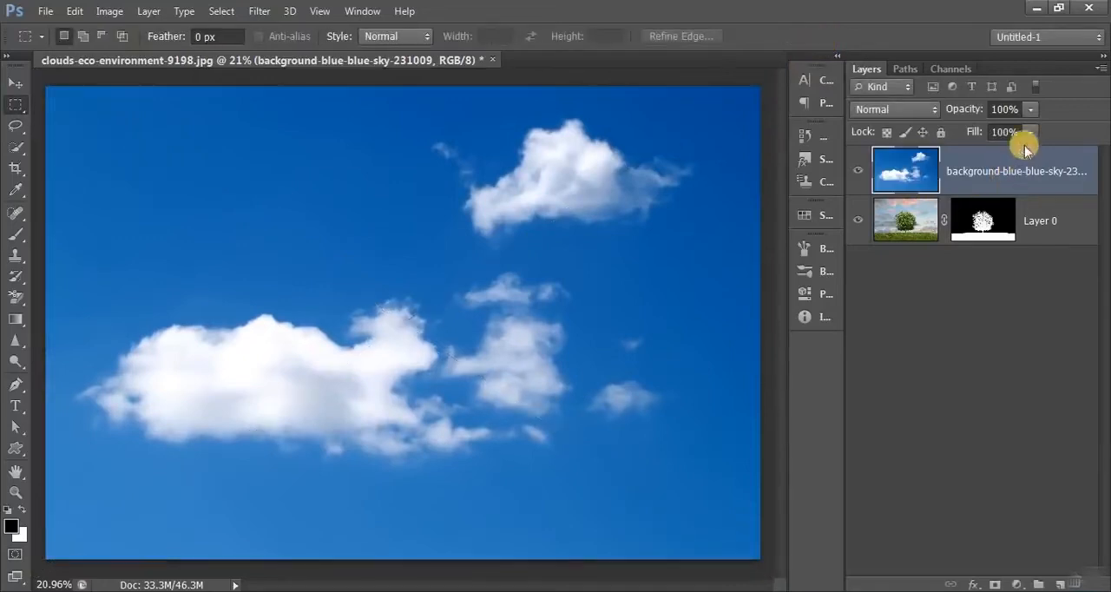
drag(1015, 171, 1012, 303)
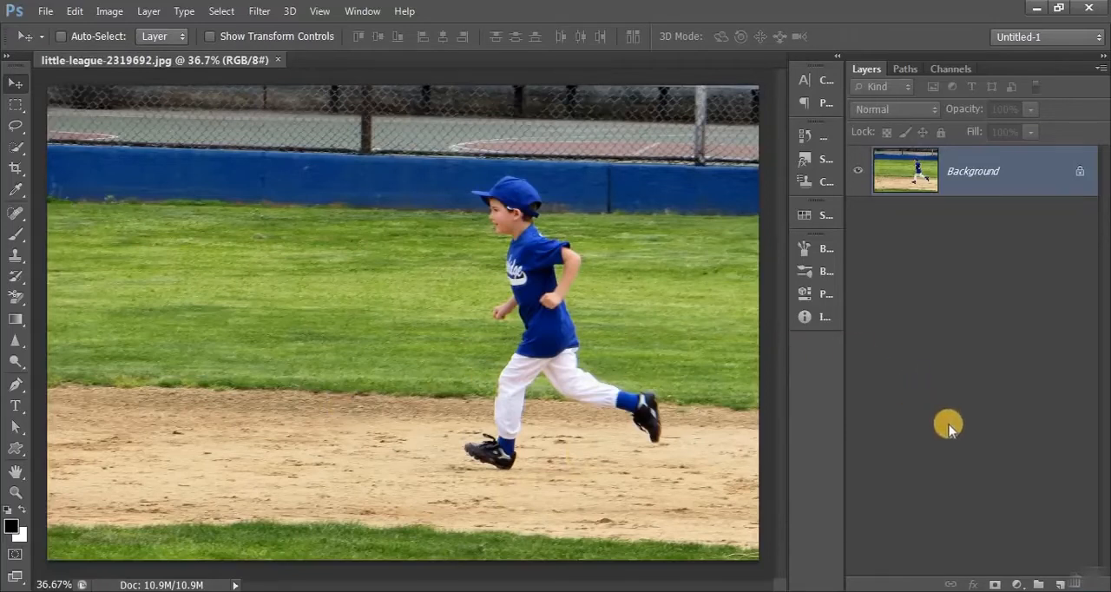
- Add a Gradient fill layer above the running boy photo using the Foreground to Background preset
click(1015, 584)
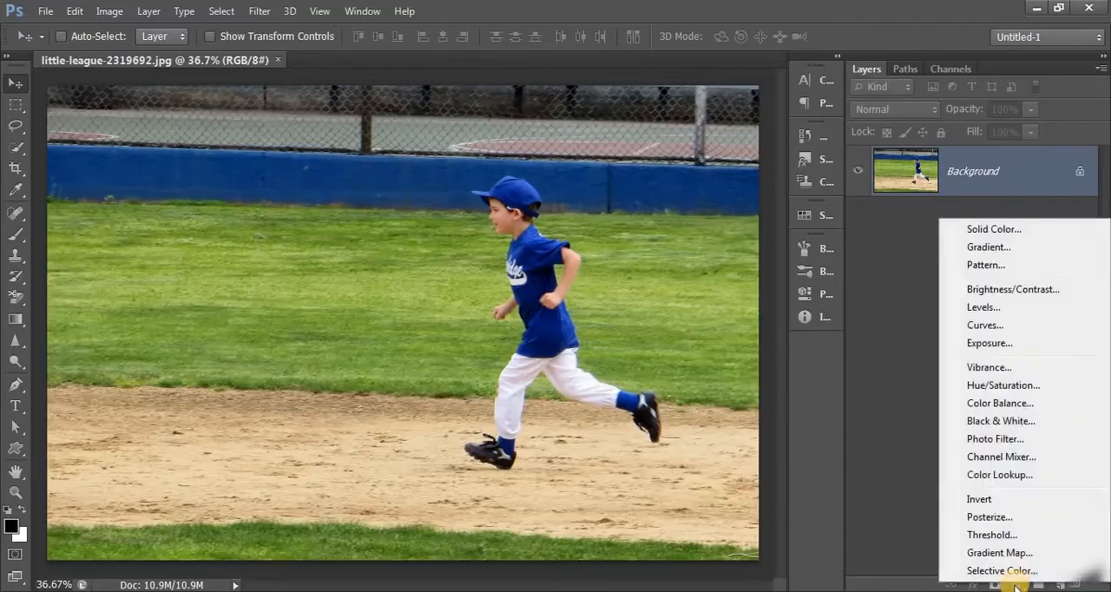
click(1003, 250)
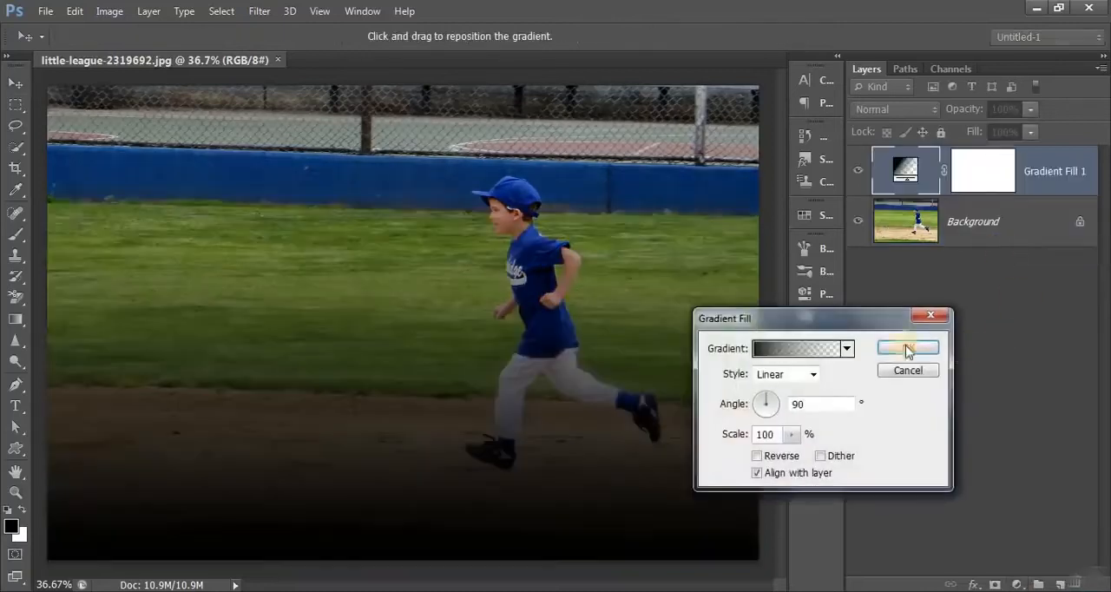
drag(868, 323, 644, 90)
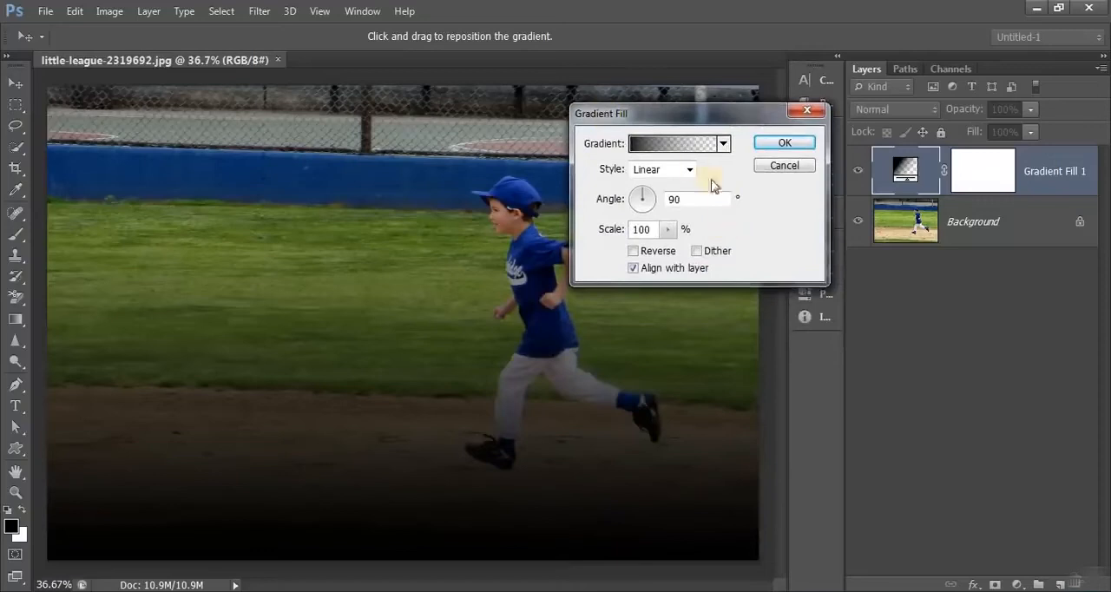
click(677, 150)
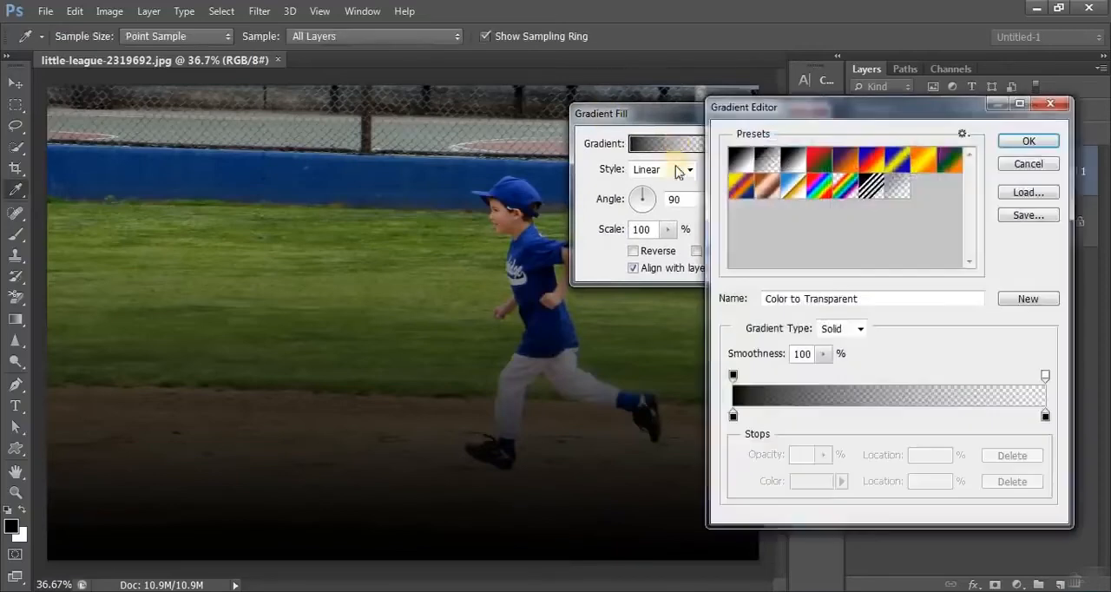
click(741, 160)
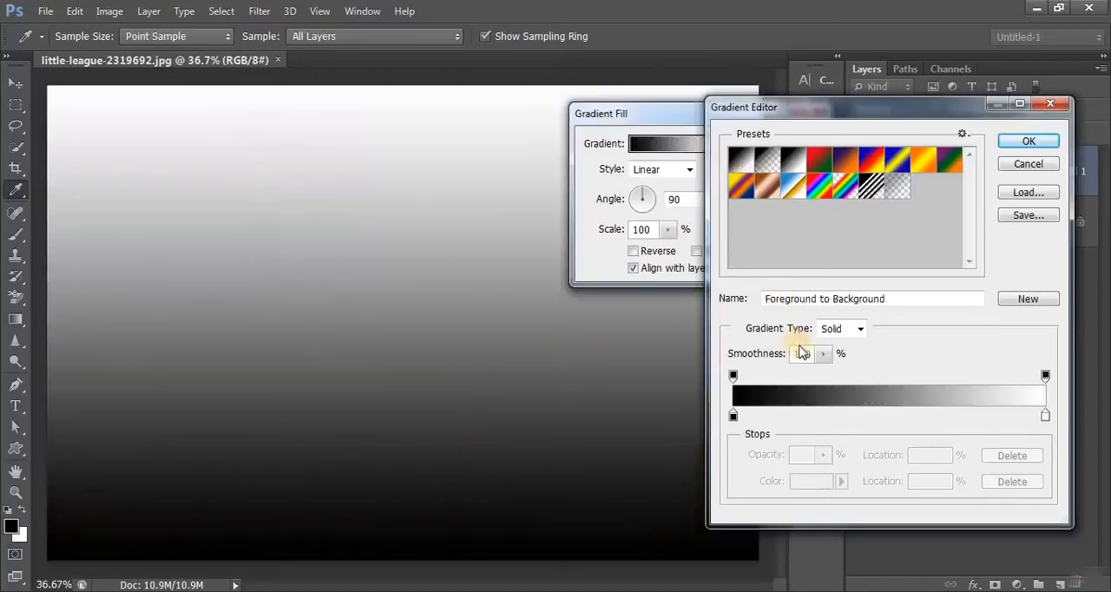
- Set the gradient's end color stop to black (000000) and apply the gradient fill
click(1044, 417)
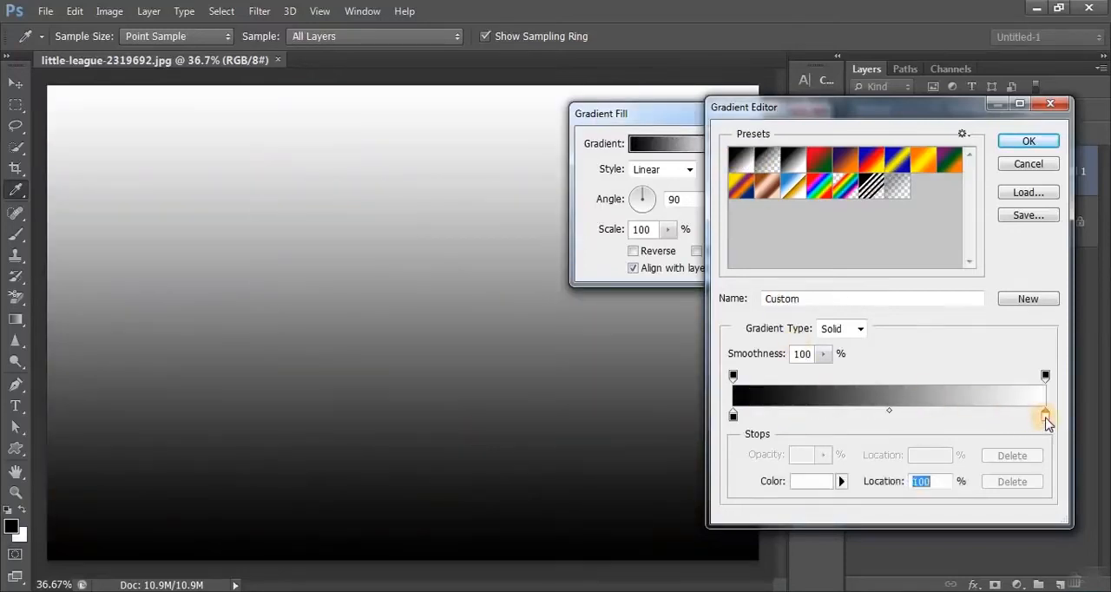
click(812, 481)
drag(645, 350, 486, 389)
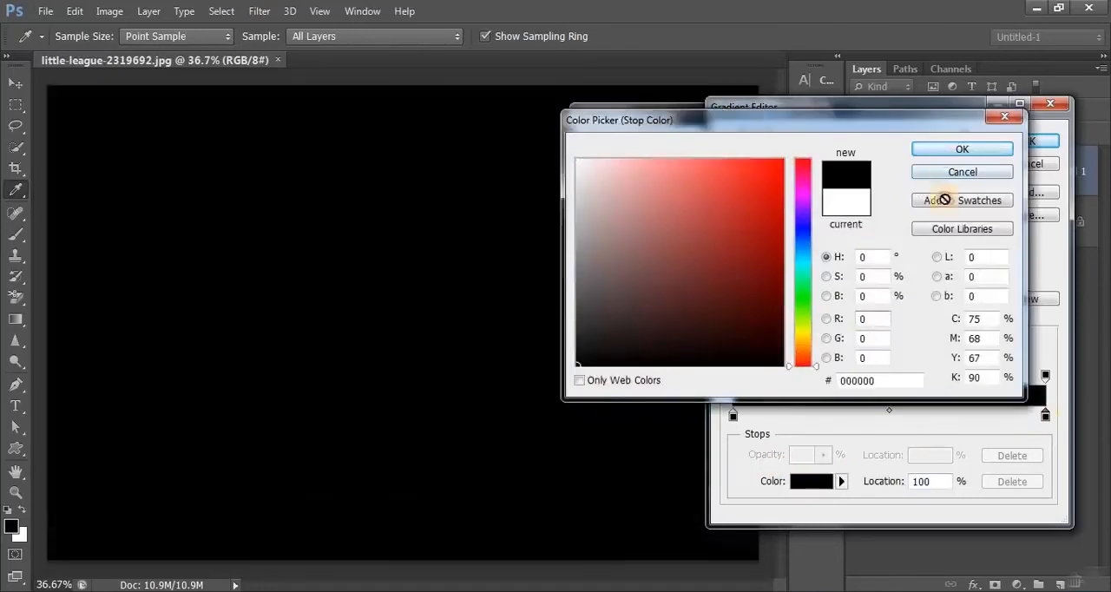
key(Return)
click(1027, 140)
key(Return)
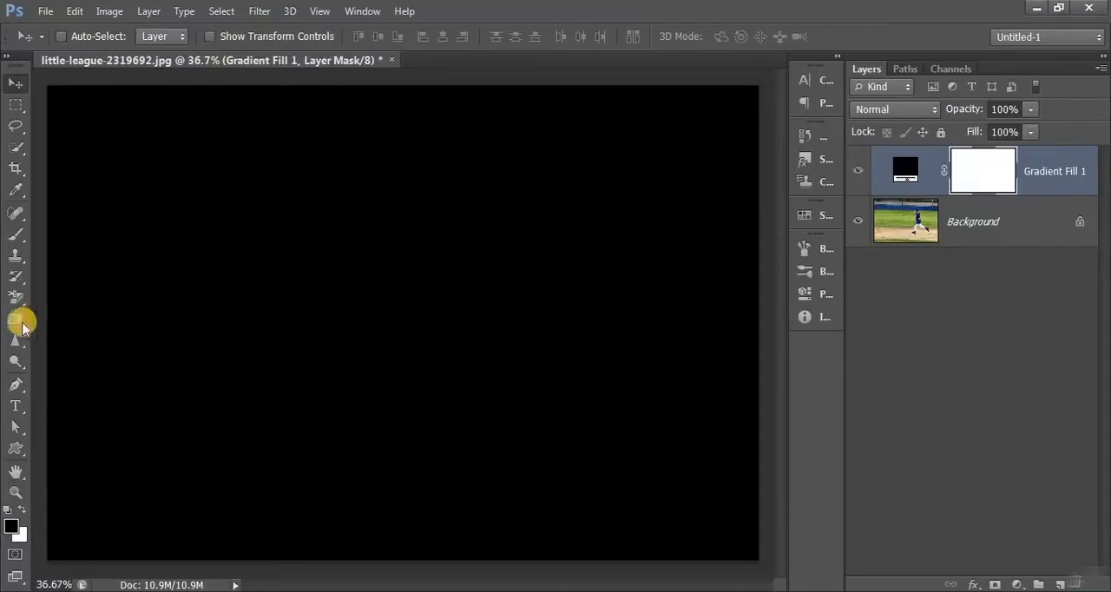
- Draw a linear Foreground to Transparent gradient on the Gradient Fill layer's mask from the image centre to its lower-left corner
click(15, 321)
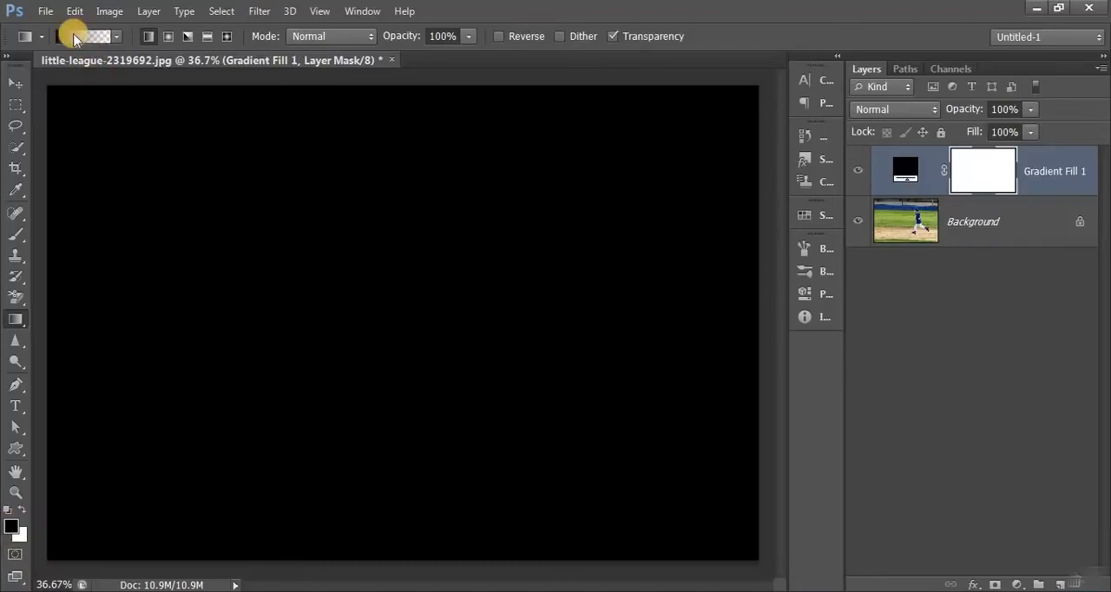
click(75, 36)
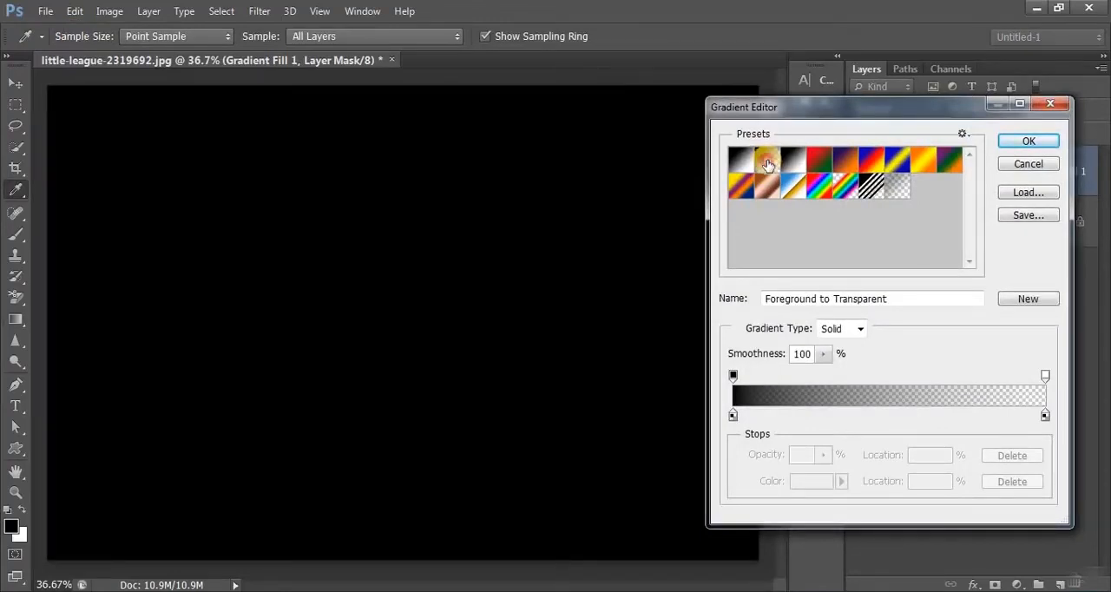
click(1026, 144)
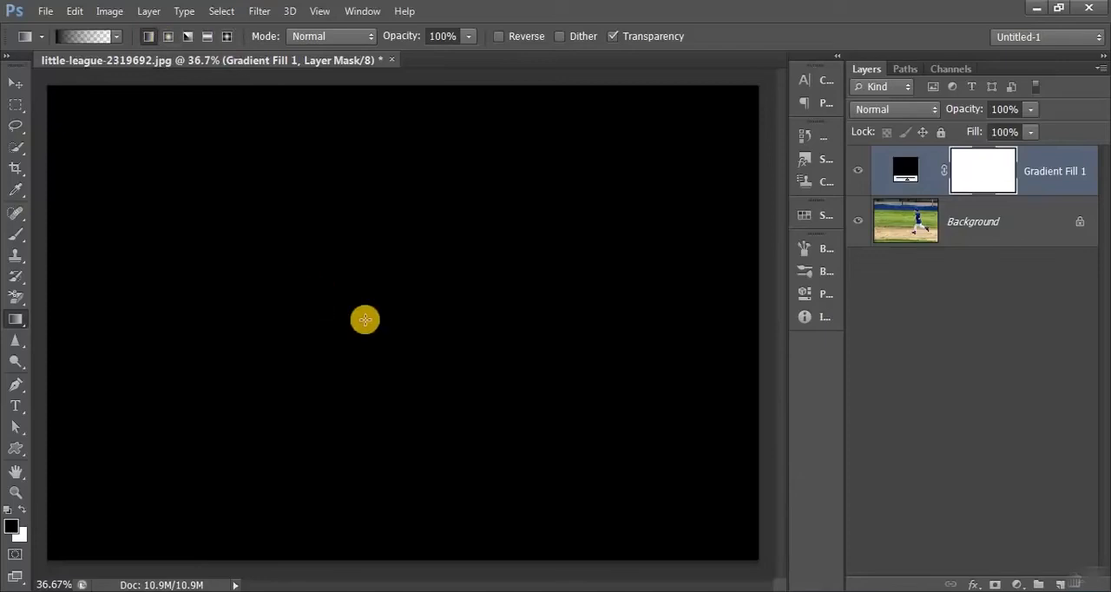
drag(460, 301, 67, 558)
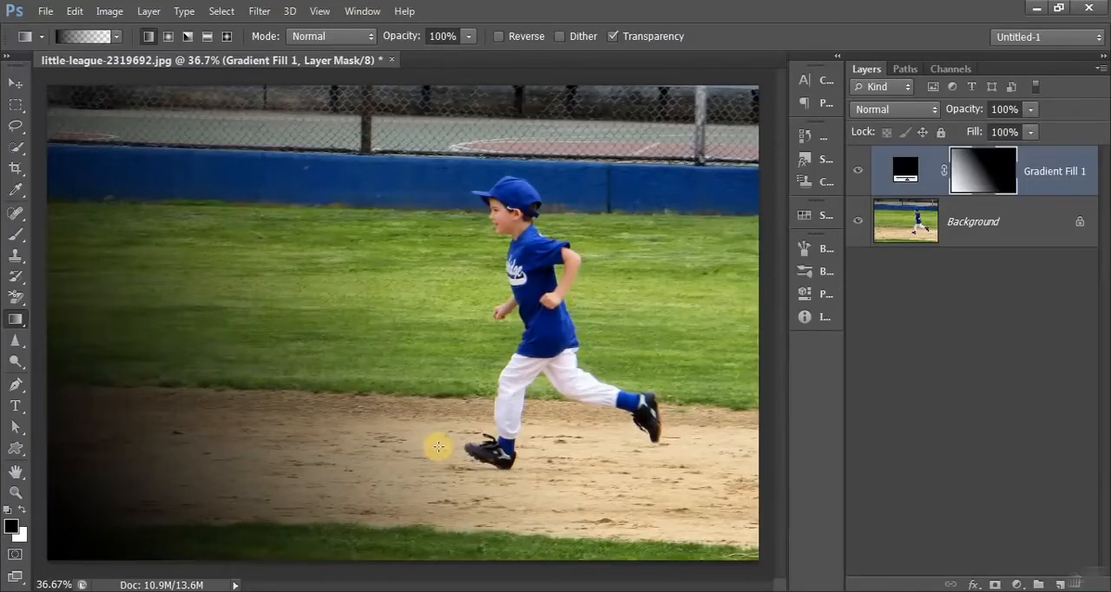
click(438, 446)
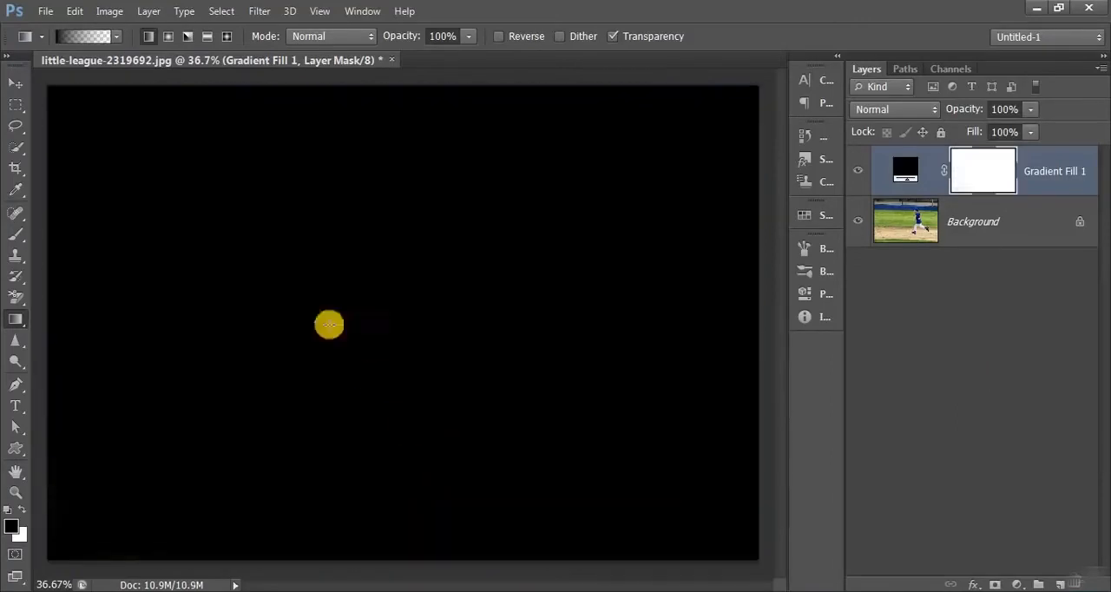
- Try a radial gradient on the Gradient Fill layer's mask, starting near the boy and extending toward the image's lower-left area
click(168, 37)
drag(479, 249, 179, 506)
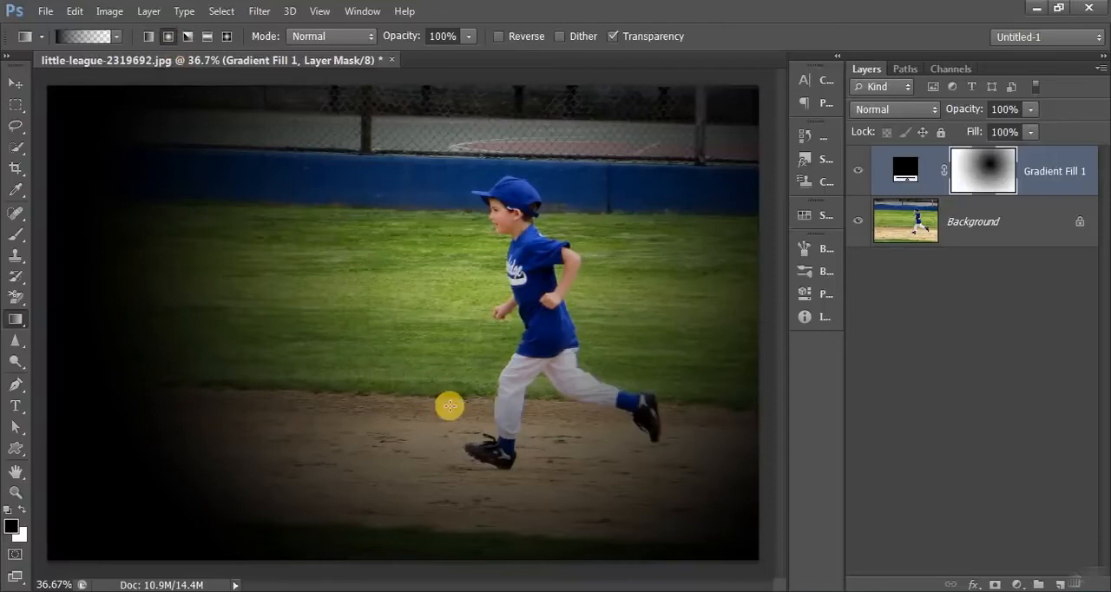
click(449, 405)
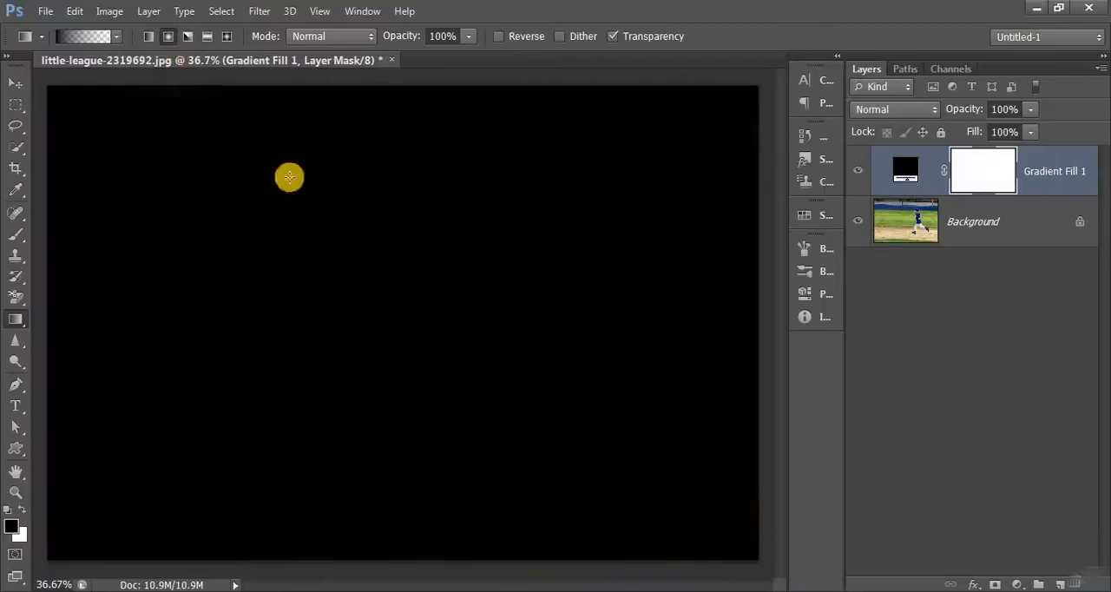
- Draw an angle gradient on the Gradient Fill layer's mask from the image centre to its lower-left corner
click(187, 36)
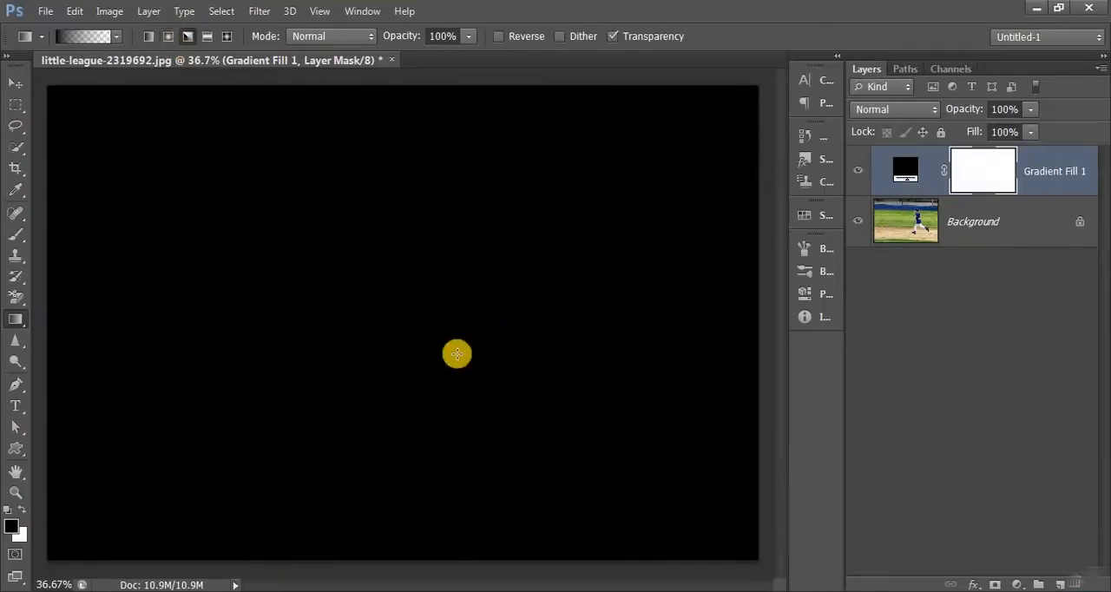
drag(458, 312, 95, 554)
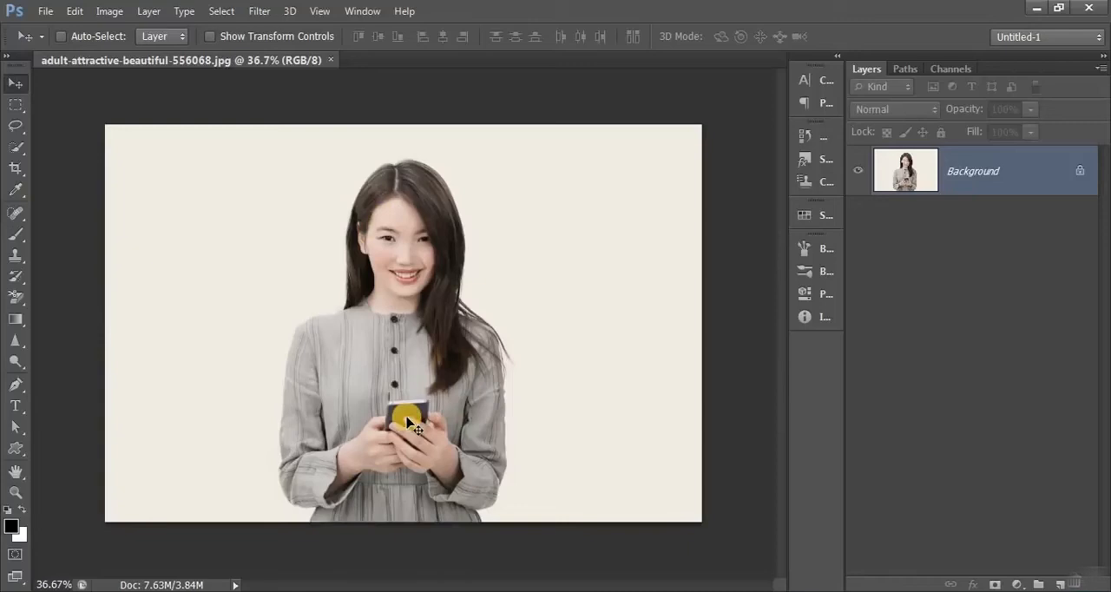
- Select the woman in the portrait photo with the Quick Selection tool and turn the selection into a quick mask
click(13, 148)
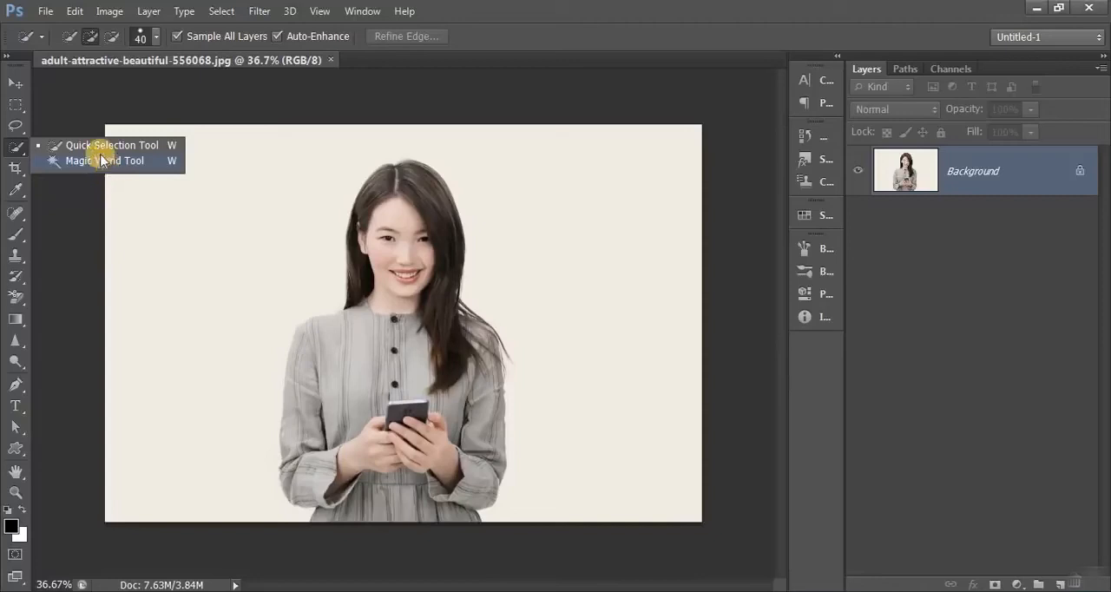
click(100, 149)
mouse_move(401, 208)
mouse_down()
mouse_move(408, 385)
mouse_move(346, 358)
mouse_move(336, 447)
mouse_move(459, 471)
mouse_move(471, 390)
mouse_move(463, 361)
mouse_move(483, 471)
mouse_move(355, 467)
mouse_up()
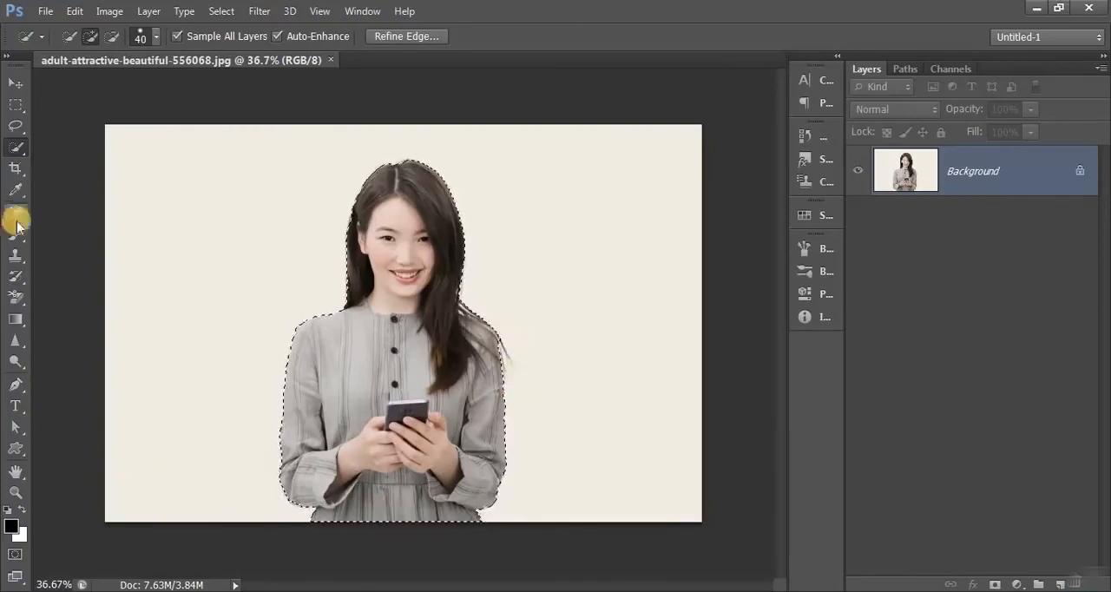
click(15, 555)
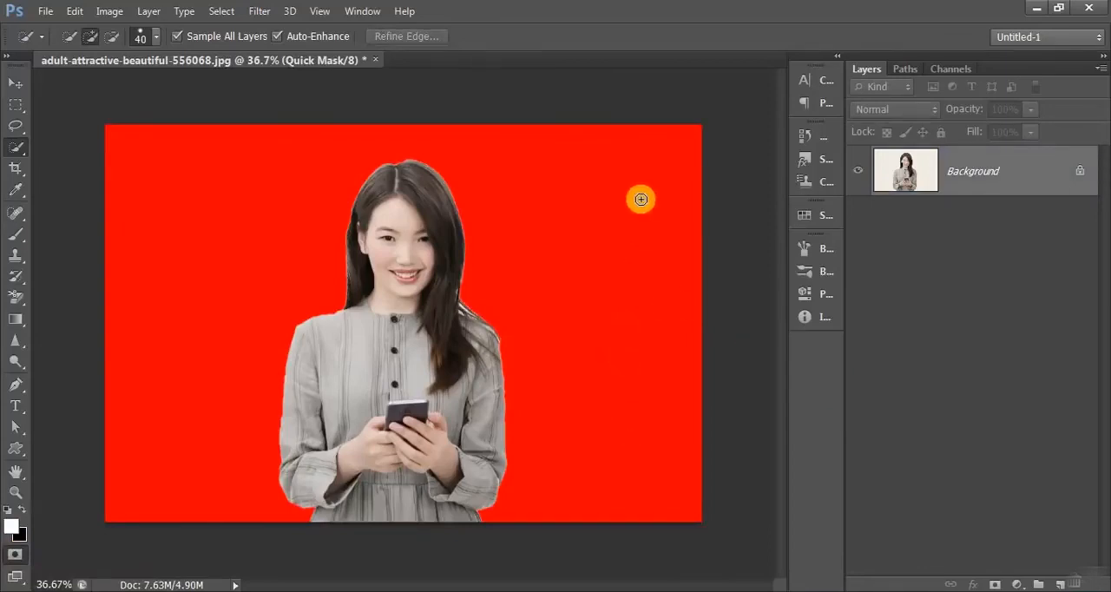
- Brush white over the quick mask around the loose hair beside the shoulder, and mask the excess background again in black at size 20
click(13, 235)
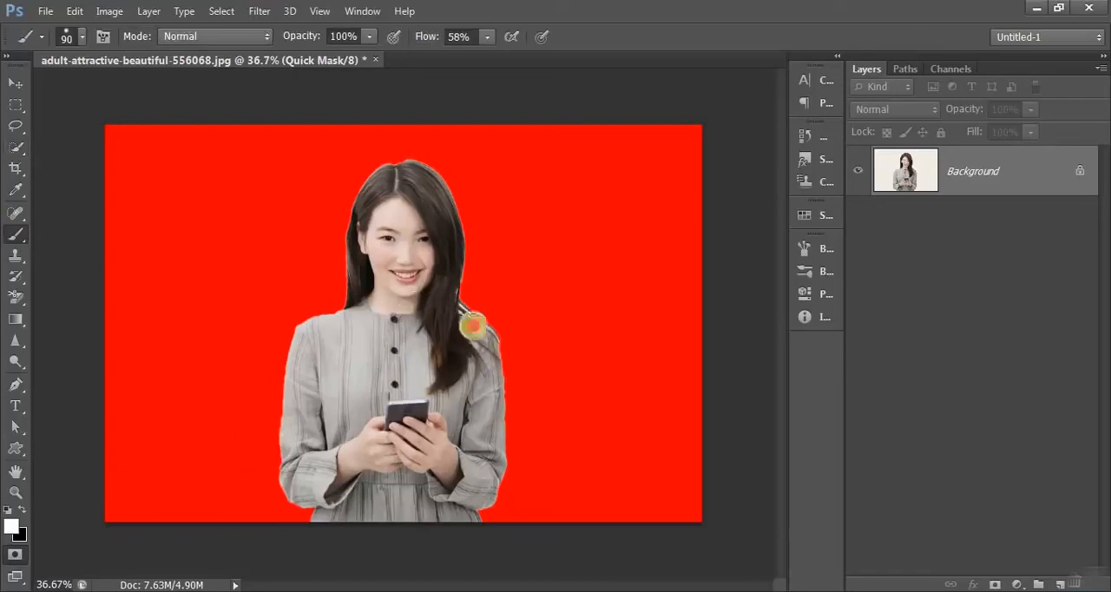
mouse_move(476, 310)
mouse_down()
mouse_move(514, 407)
mouse_move(516, 380)
mouse_move(473, 305)
mouse_move(511, 336)
mouse_move(523, 368)
mouse_move(503, 316)
mouse_move(517, 370)
mouse_up()
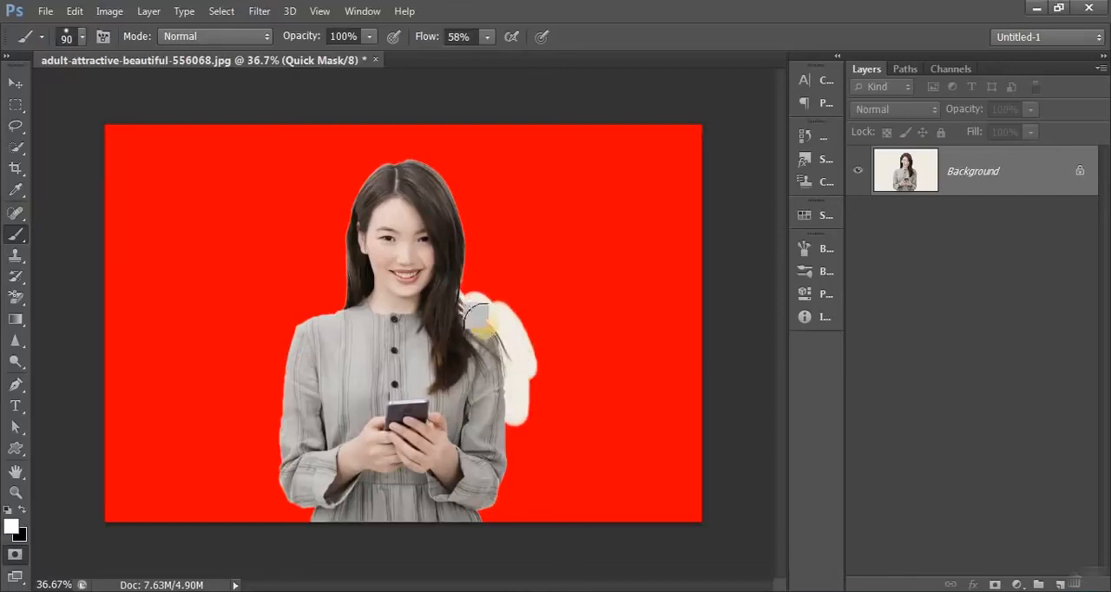
scroll(508, 326, up, 5)
scroll(519, 337, up, 1)
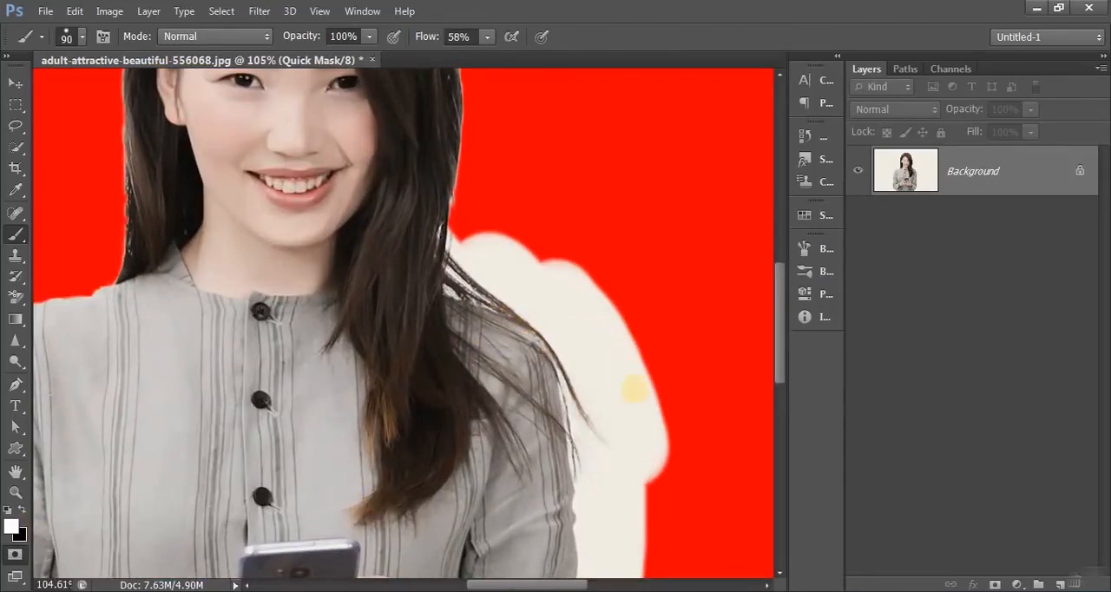
key(x)
mouse_move(600, 275)
mouse_down()
mouse_move(570, 270)
mouse_move(623, 306)
mouse_move(603, 326)
mouse_move(634, 383)
mouse_move(646, 465)
mouse_move(643, 399)
mouse_move(590, 327)
mouse_move(629, 401)
mouse_move(511, 235)
mouse_move(515, 256)
mouse_move(487, 236)
mouse_move(517, 247)
mouse_move(503, 253)
mouse_move(573, 317)
mouse_up()
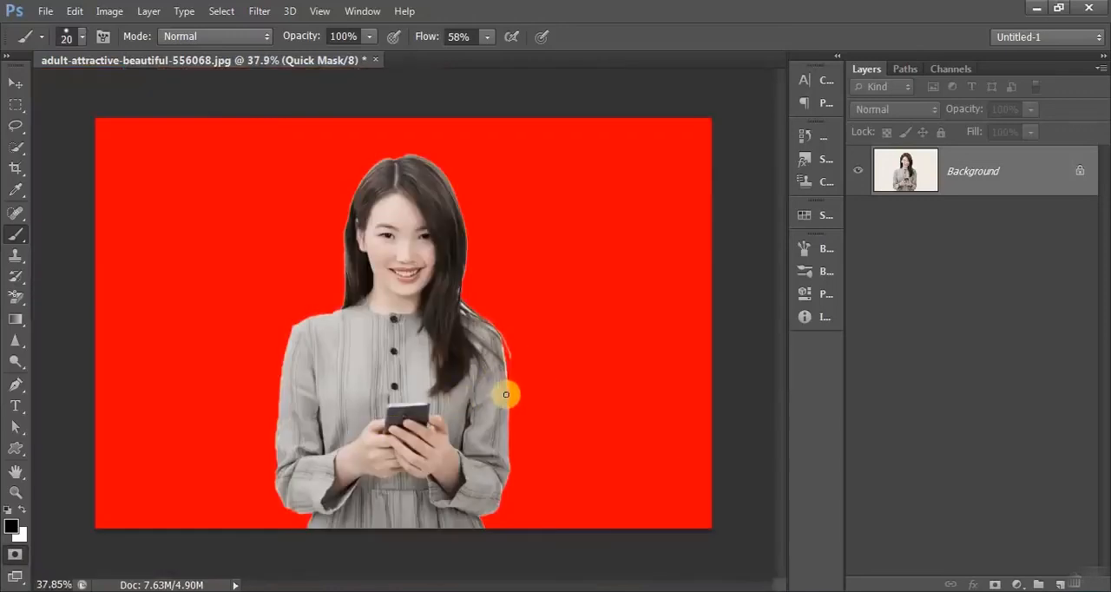
- Refine the quick mask along the edges of the woman's shoulders and hair with the black size 20 brush
scroll(506, 396, up, 5)
scroll(322, 281, up, 6)
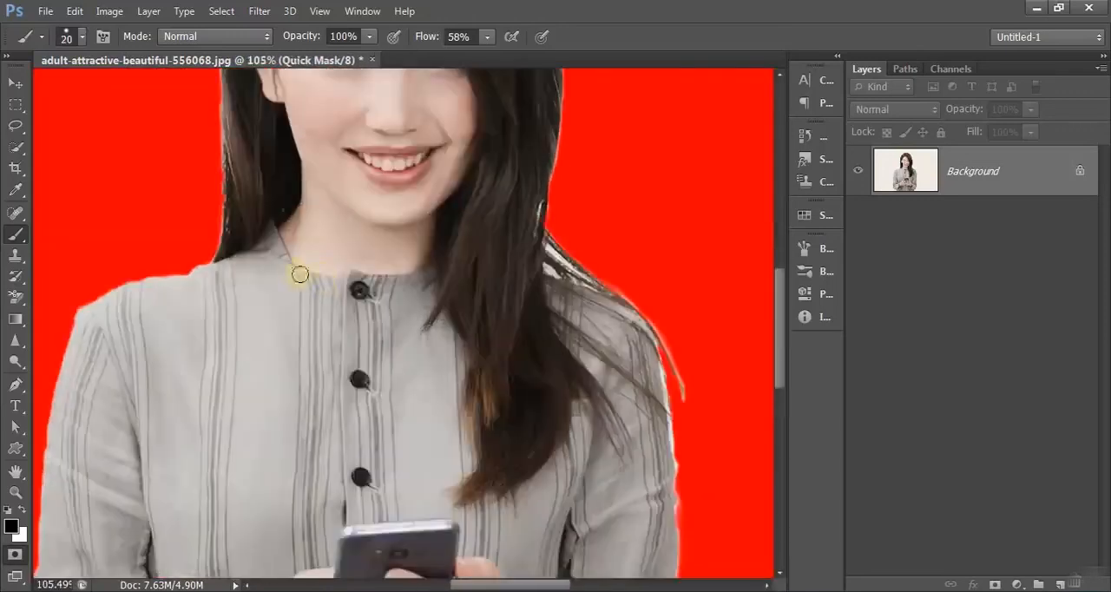
drag(299, 274, 490, 374)
scroll(389, 421, up, 5)
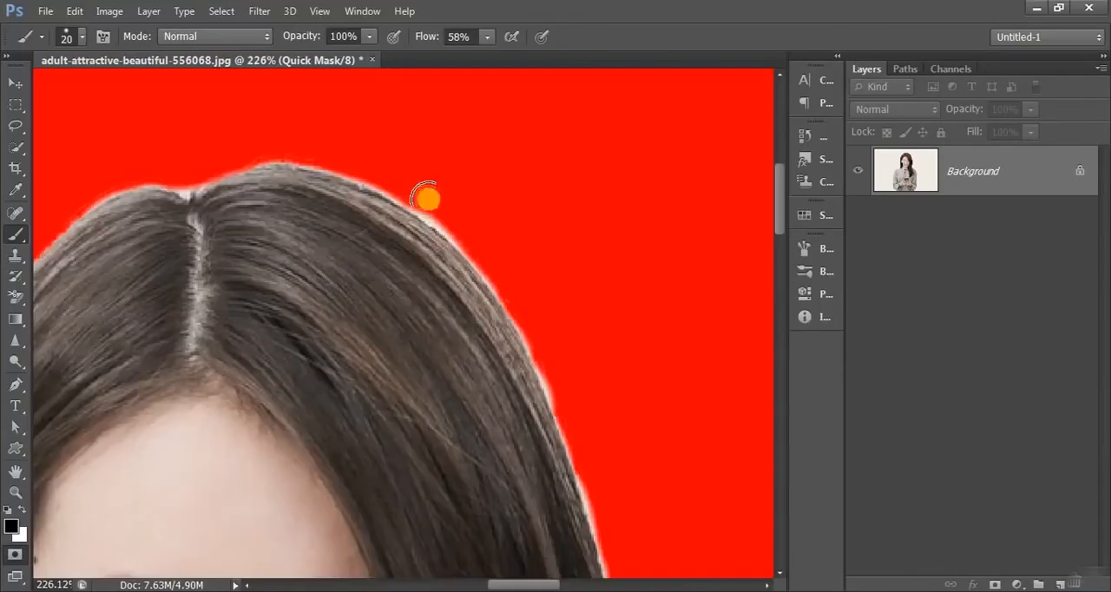
drag(426, 197, 512, 276)
mouse_move(582, 367)
mouse_down()
mouse_move(514, 221)
mouse_move(489, 237)
mouse_move(523, 327)
mouse_up()
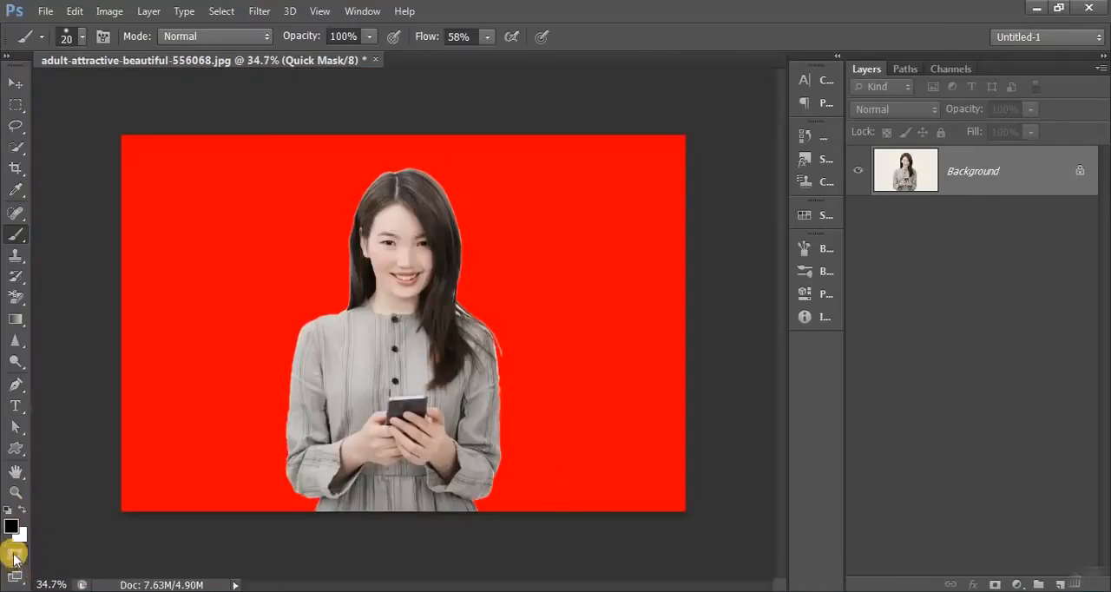
- Convert the quick mask back to a selection, copy the woman to a new layer, and hide the Background layer
click(15, 556)
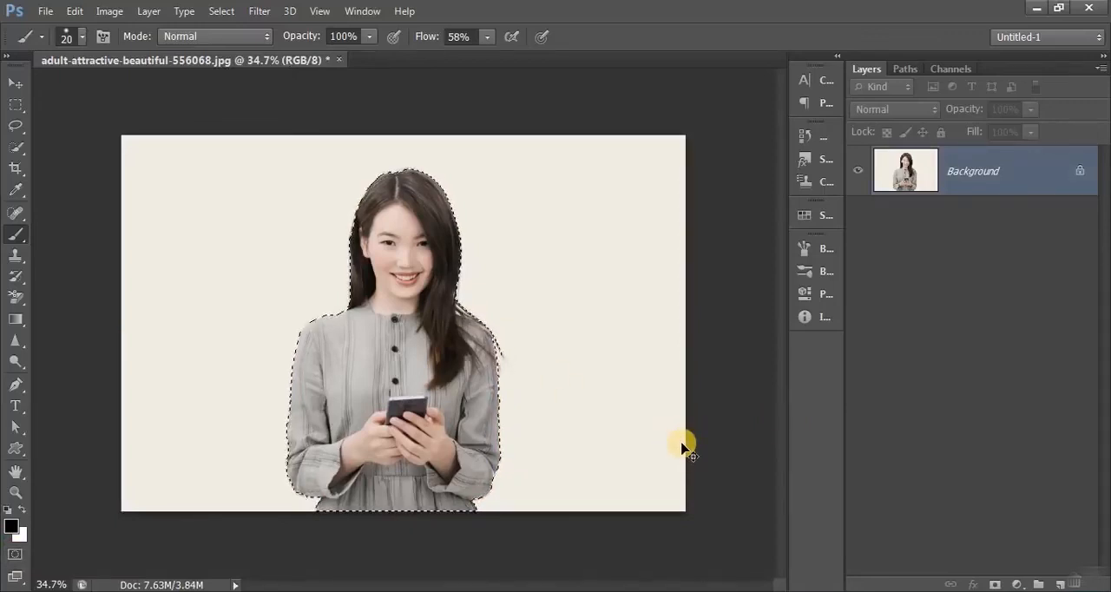
key(ctrl+j)
click(857, 220)
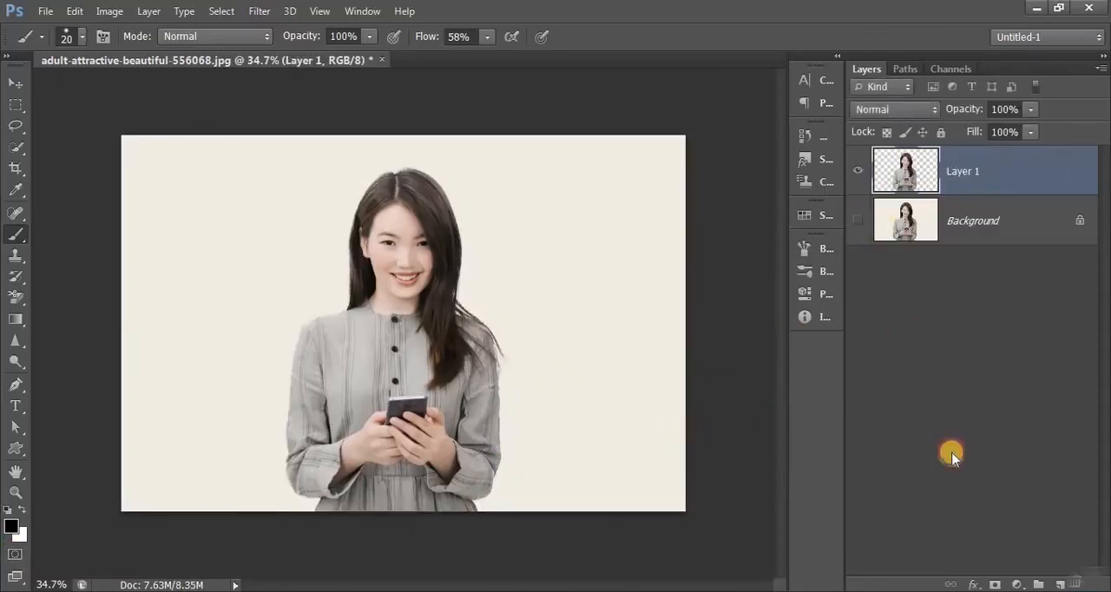